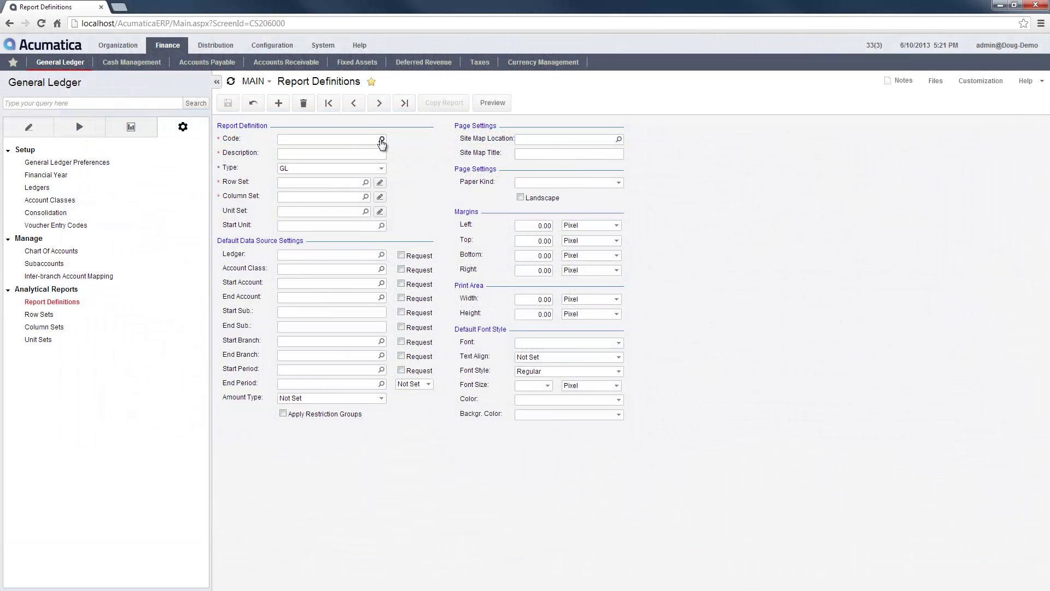
# Step: Load the DPL Profit and Loss report definition from the Code lookup list
pyautogui.click(381, 141)
pyautogui.doubleClick(324, 233)
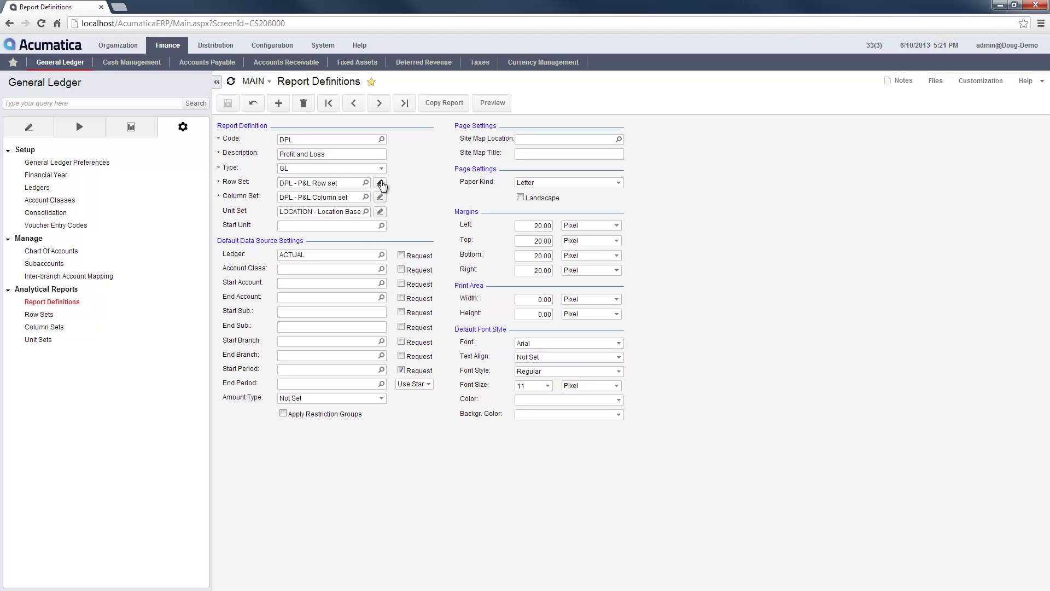
pyautogui.click(381, 183)
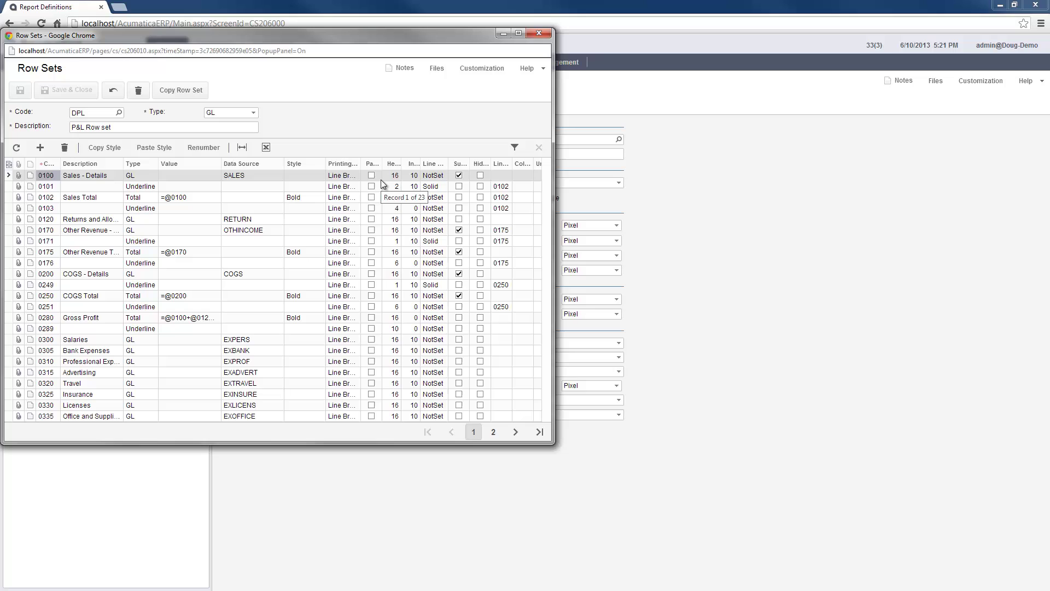
pyautogui.click(267, 175)
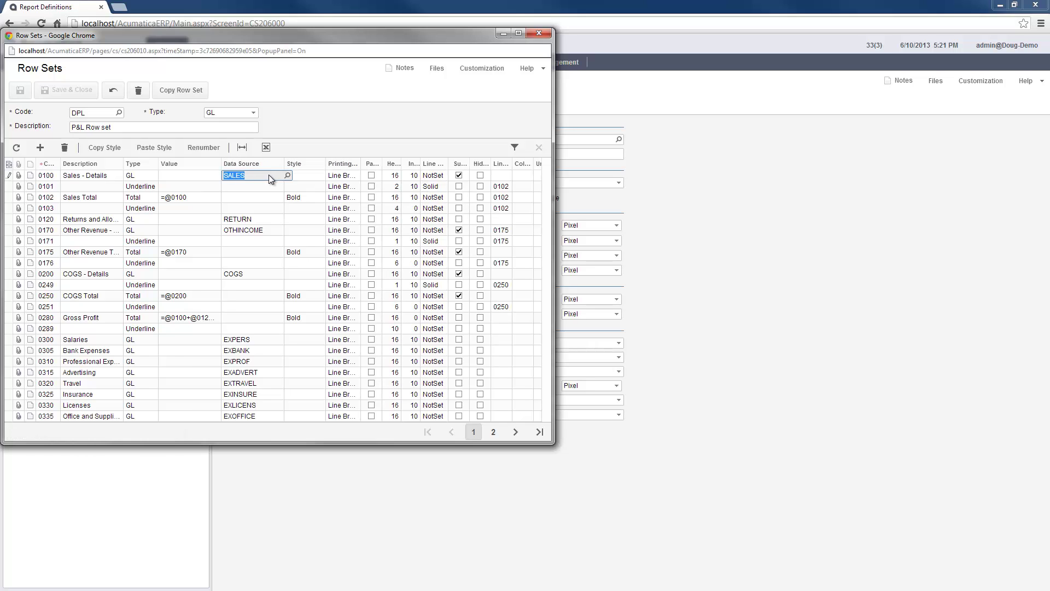
pyautogui.click(287, 176)
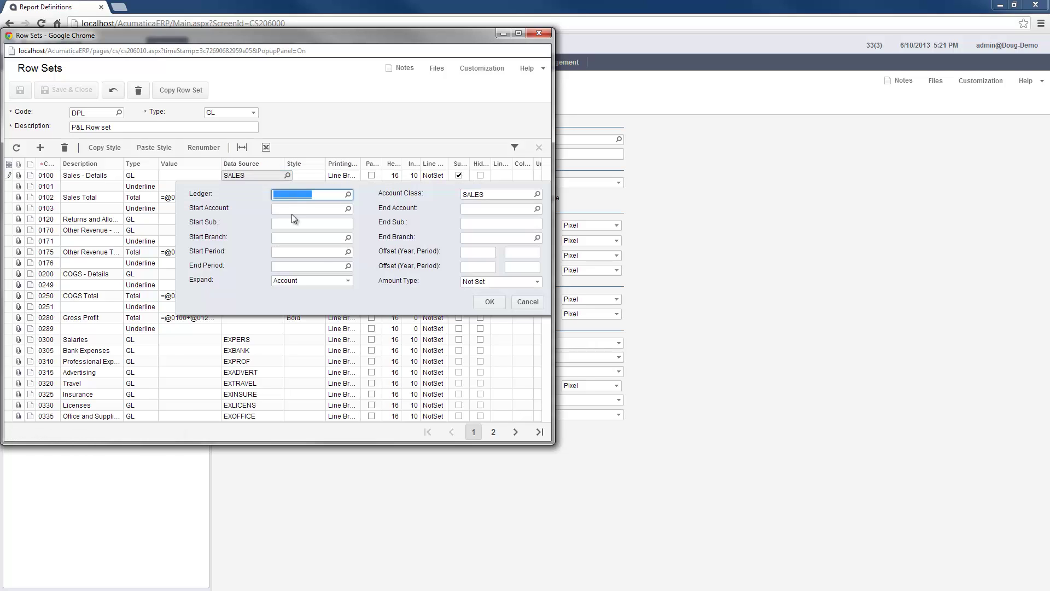
pyautogui.click(348, 280)
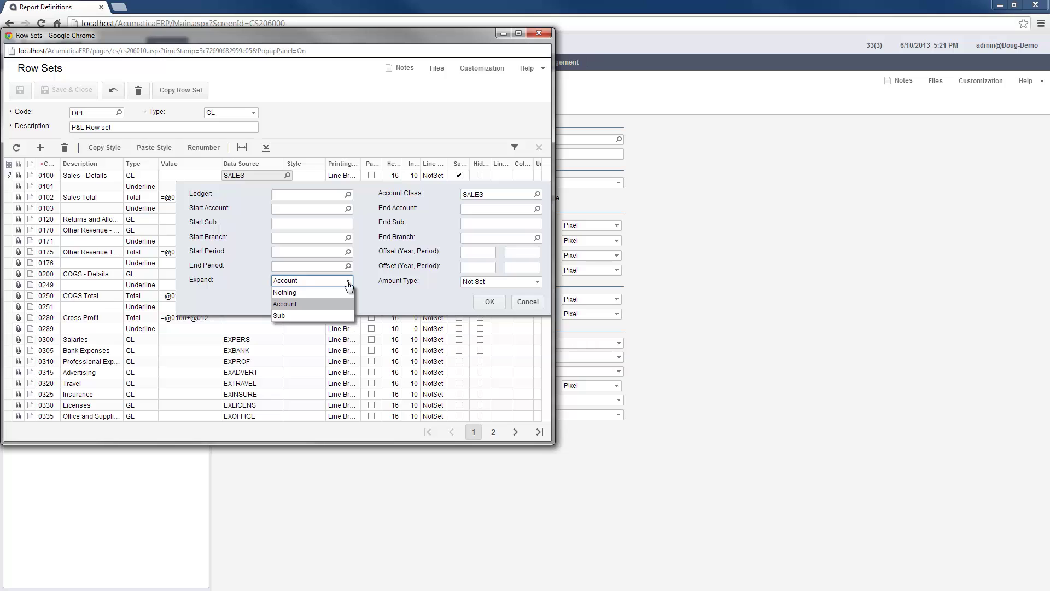
pyautogui.click(348, 281)
pyautogui.click(538, 195)
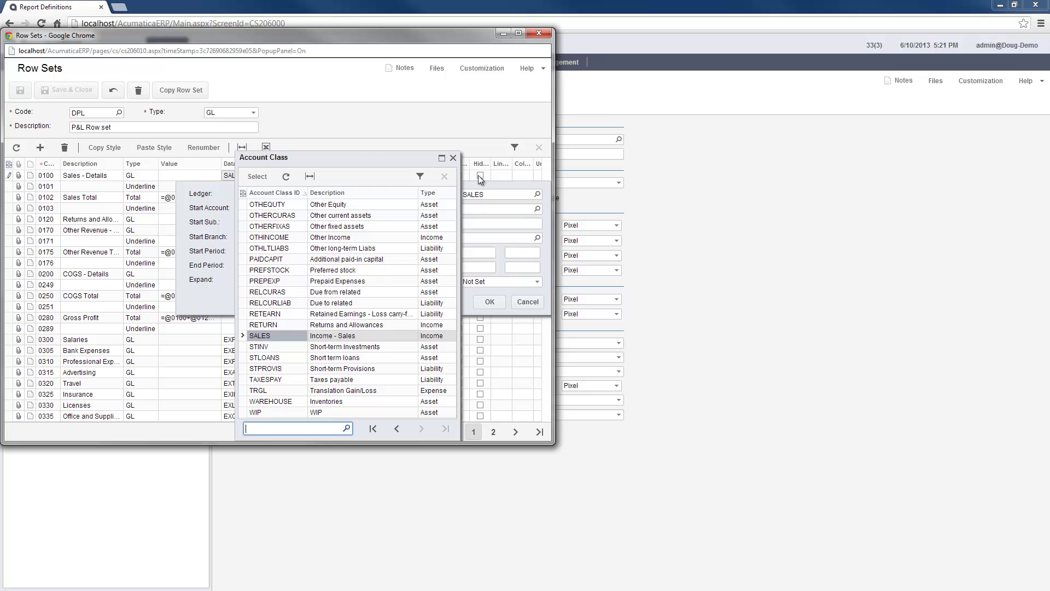
pyautogui.click(453, 160)
pyautogui.click(536, 282)
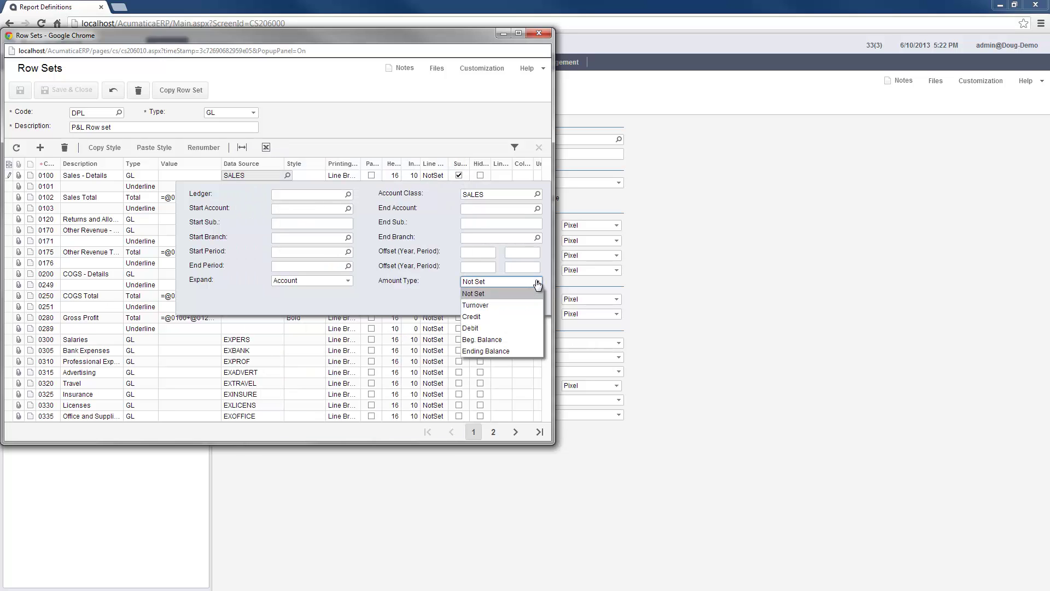
pyautogui.click(534, 294)
pyautogui.click(532, 301)
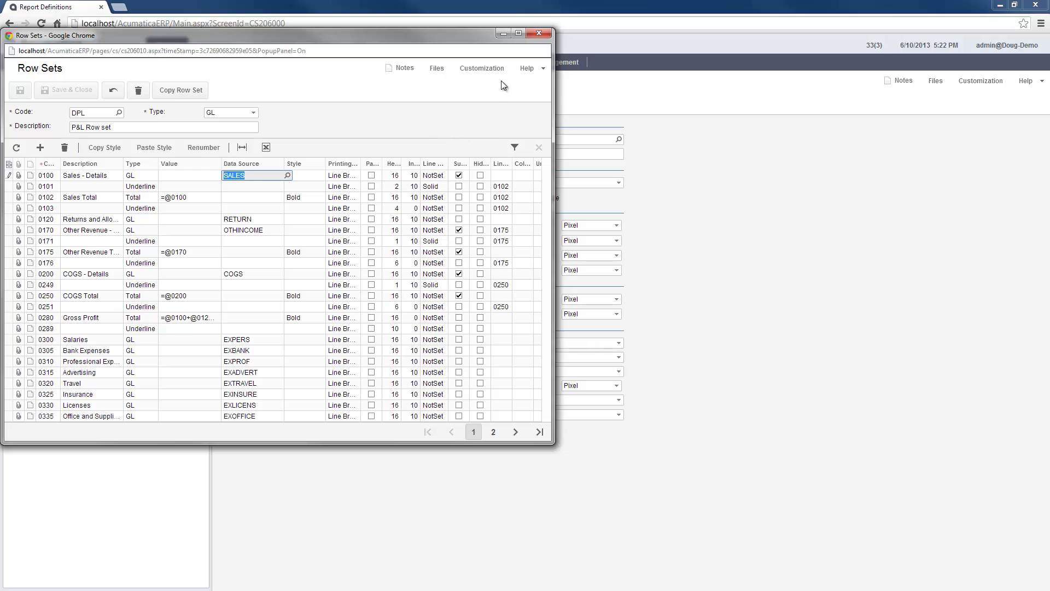
pyautogui.click(535, 35)
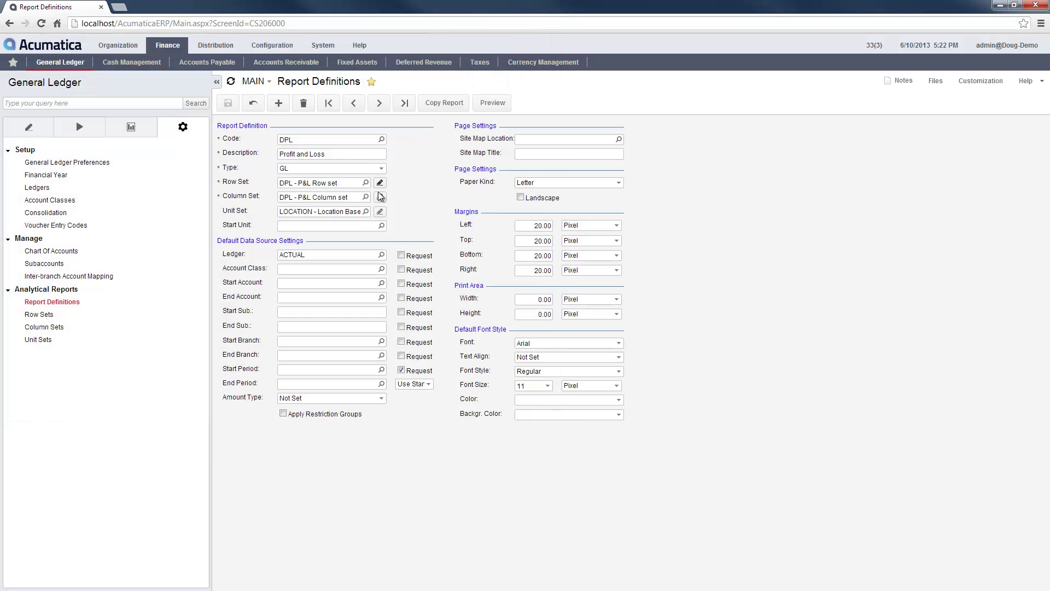
# Step: Edit the P&L column set and change column D's type to Calc
pyautogui.click(380, 198)
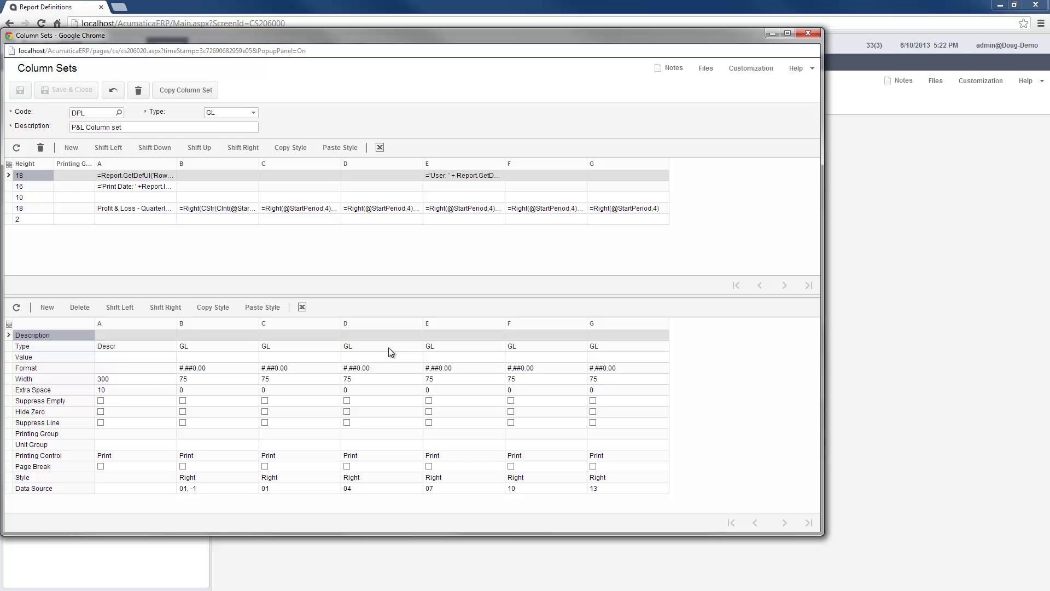
pyautogui.click(389, 347)
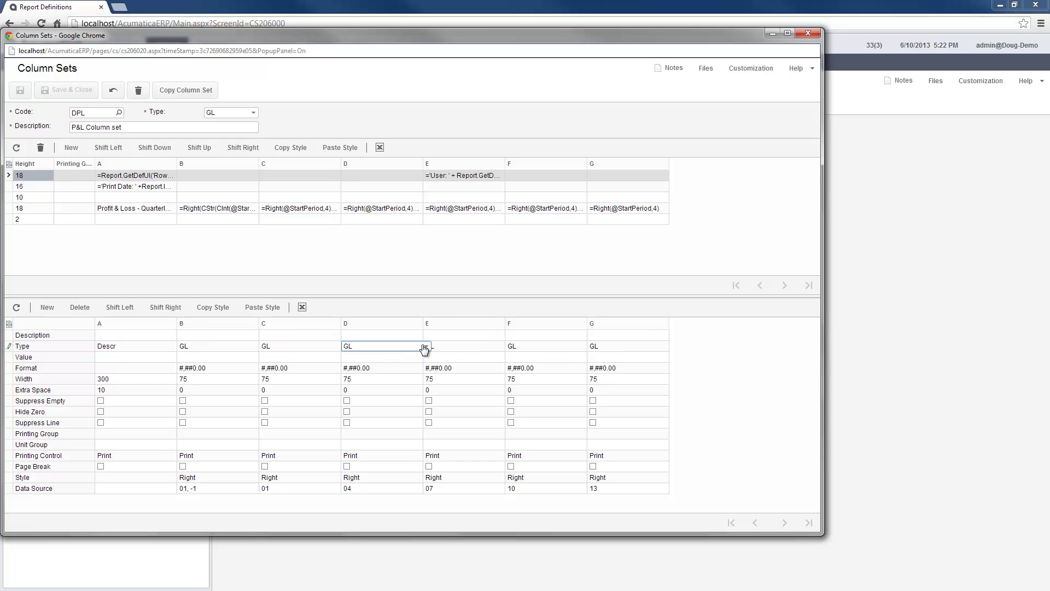
pyautogui.click(426, 347)
pyautogui.click(368, 370)
pyautogui.click(378, 358)
pyautogui.click(427, 356)
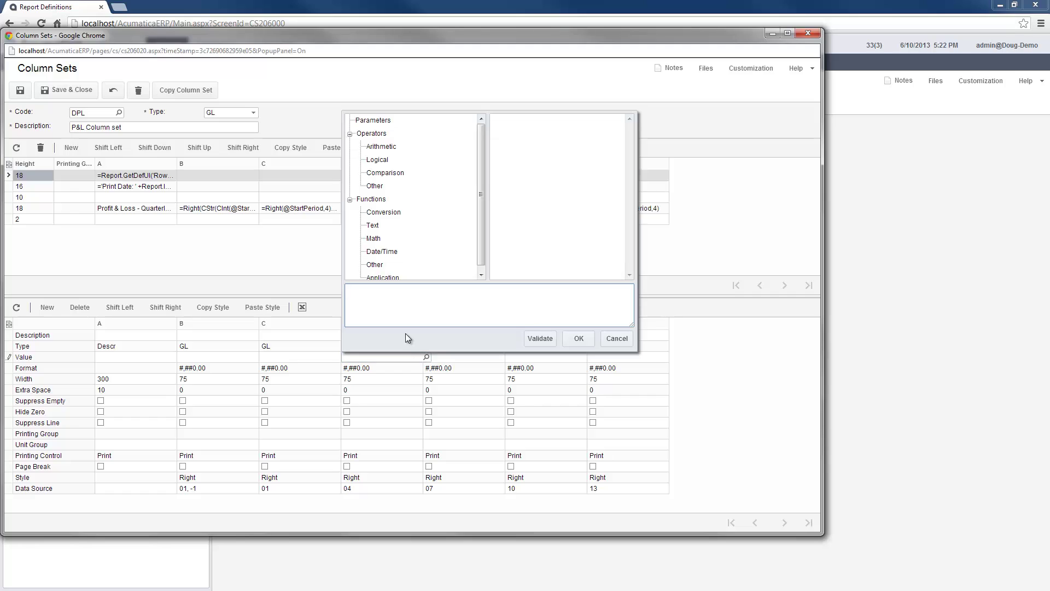
pyautogui.click(371, 121)
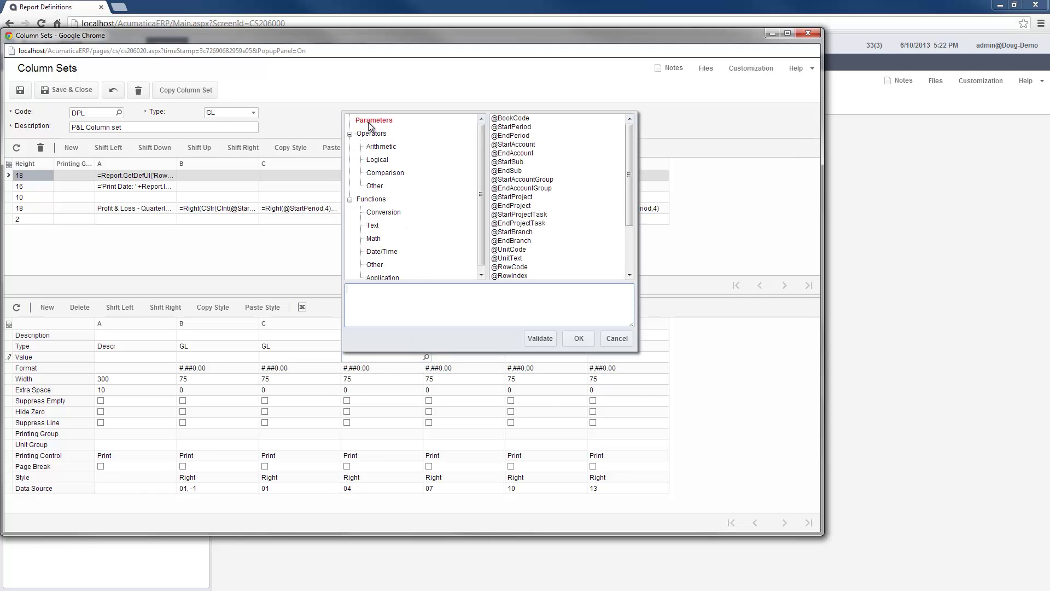
pyautogui.doubleClick(511, 127)
pyautogui.click(424, 291)
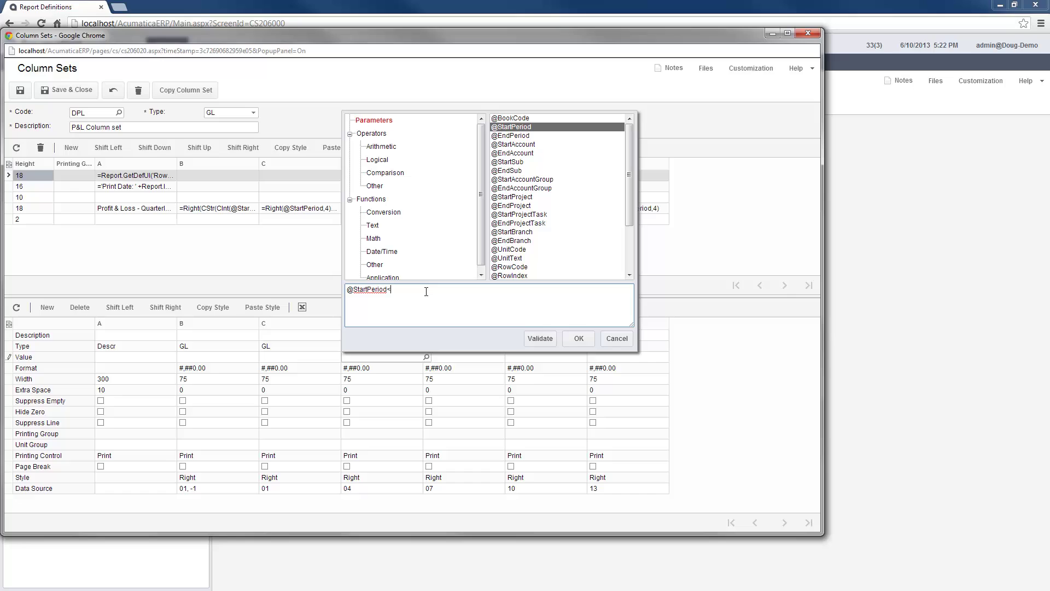
pyautogui.write('<=2013')
pyautogui.click(579, 339)
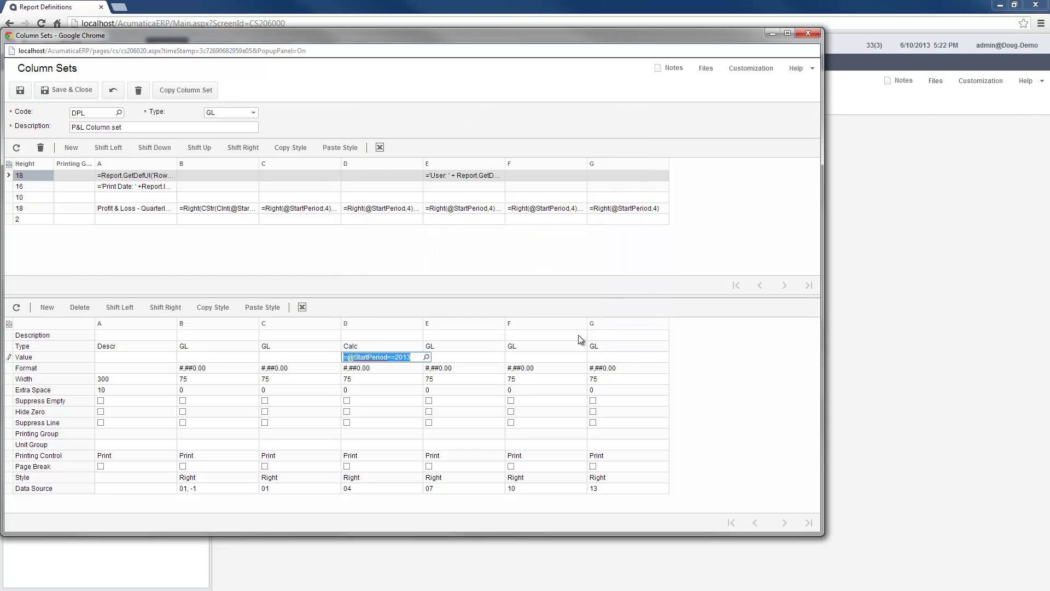
pyautogui.click(808, 34)
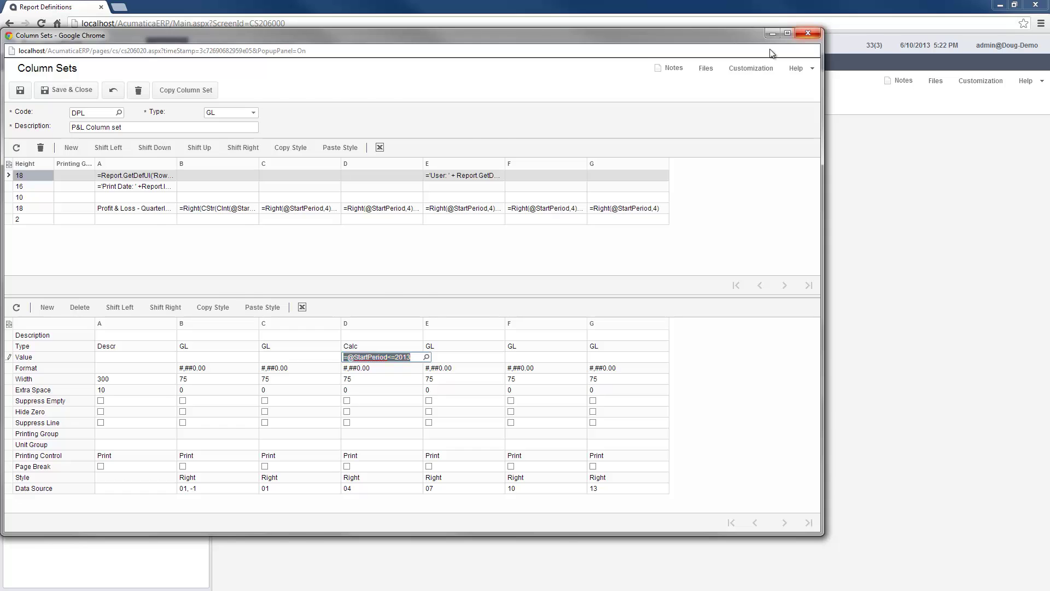
pyautogui.click(380, 212)
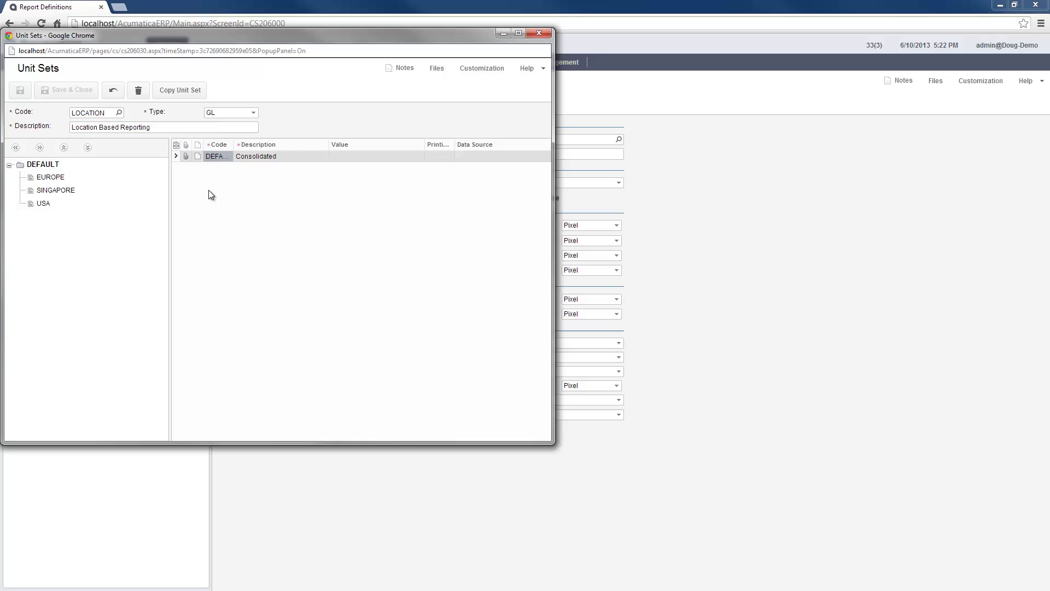
pyautogui.click(44, 165)
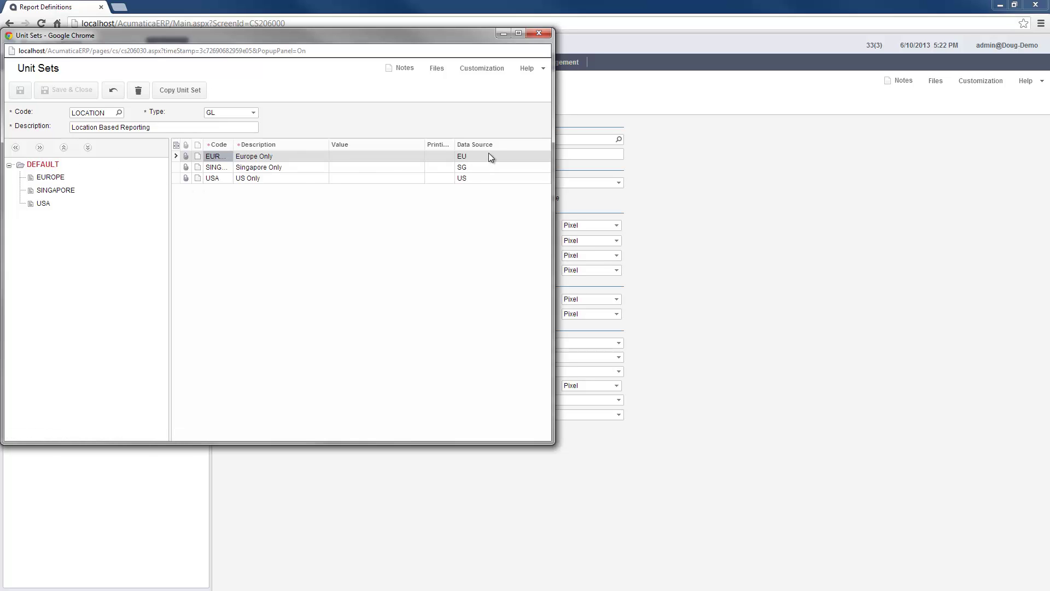
pyautogui.click(507, 156)
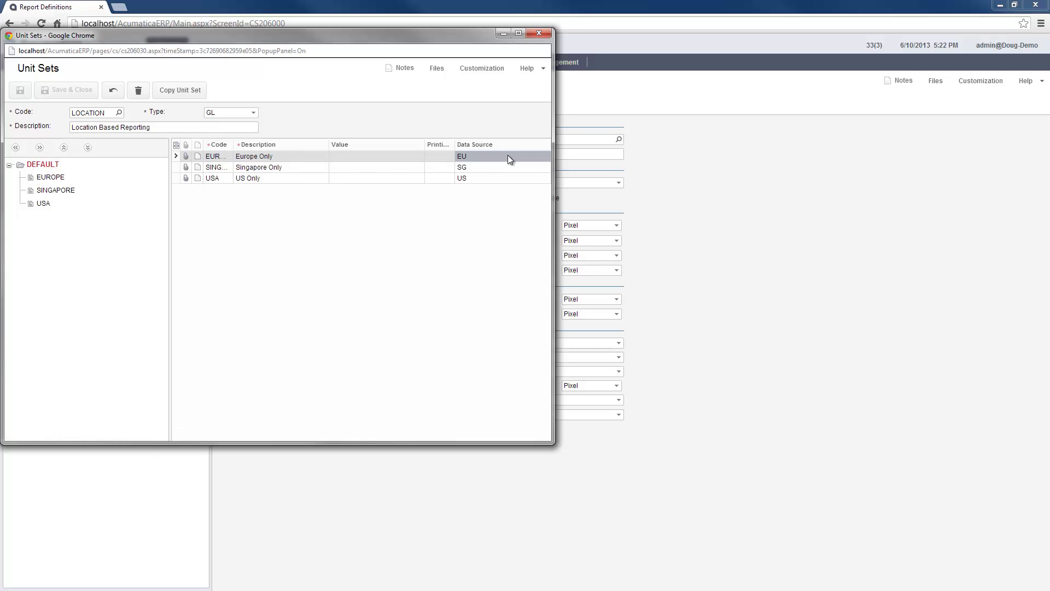
pyautogui.click(544, 156)
pyautogui.click(545, 155)
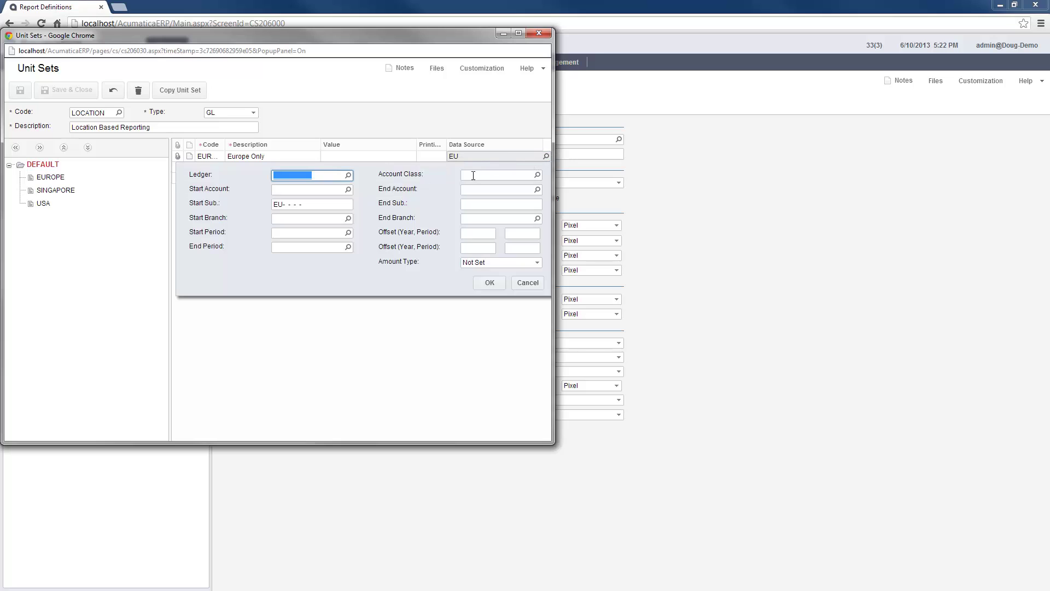
pyautogui.click(370, 259)
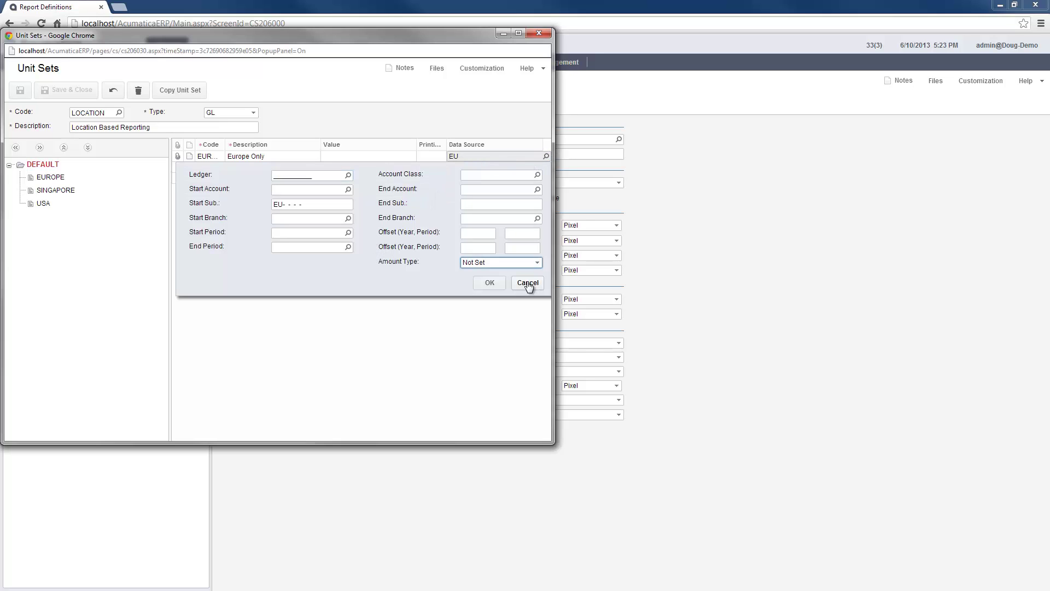
pyautogui.click(527, 282)
pyautogui.click(539, 34)
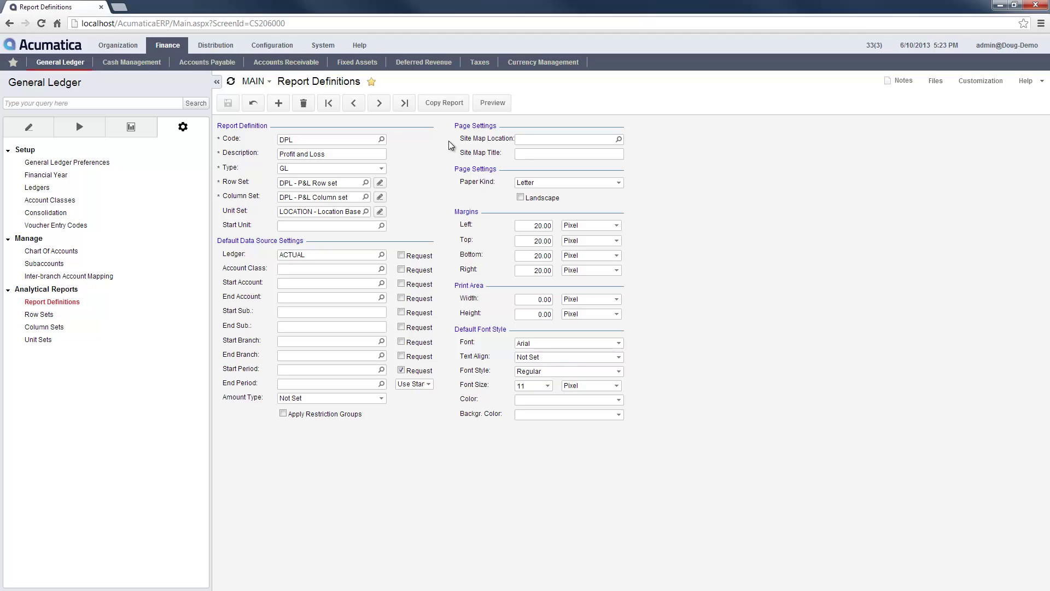
# Step: Preview the Profit & Loss report with Template 2007, run it, and show location groups
pyautogui.click(492, 103)
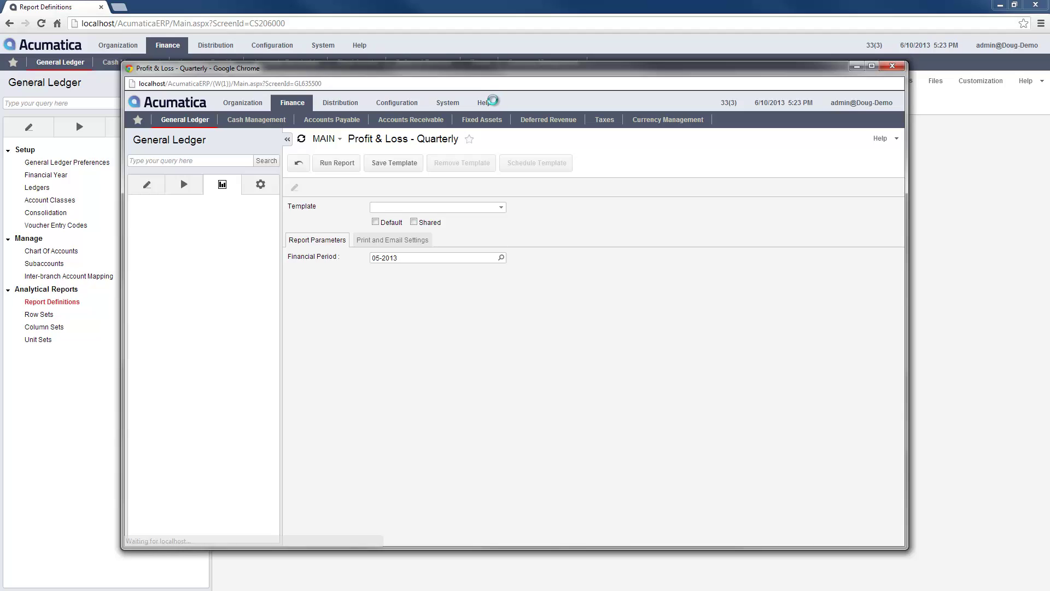
pyautogui.click(452, 209)
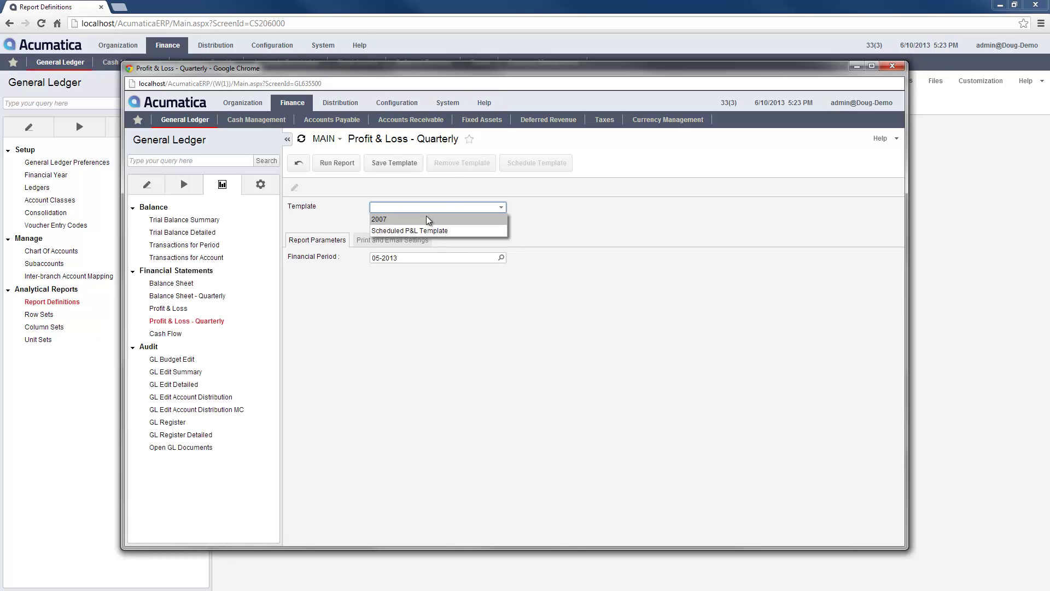
pyautogui.click(428, 216)
pyautogui.click(333, 165)
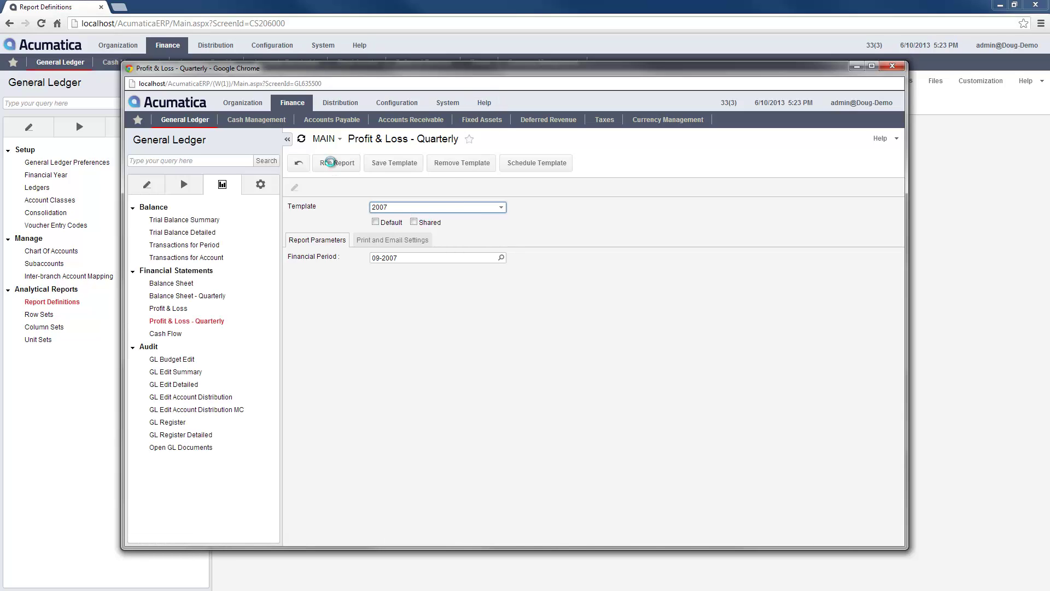
pyautogui.click(373, 187)
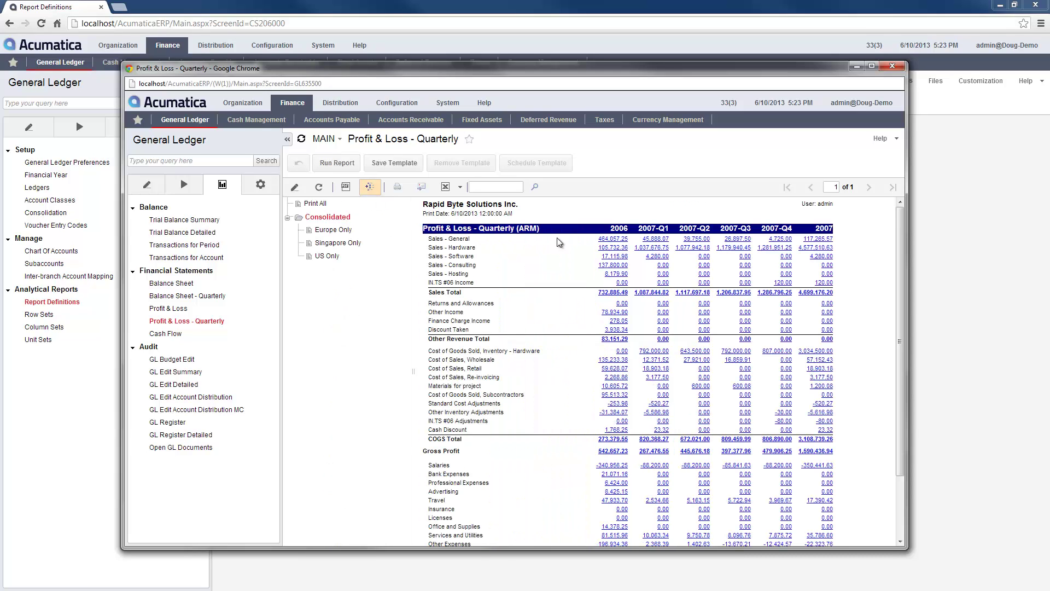
# Step: Drill into the 2007-Q1 Sales - General amount, then begin opening a saved report in Report Designer
pyautogui.click(654, 239)
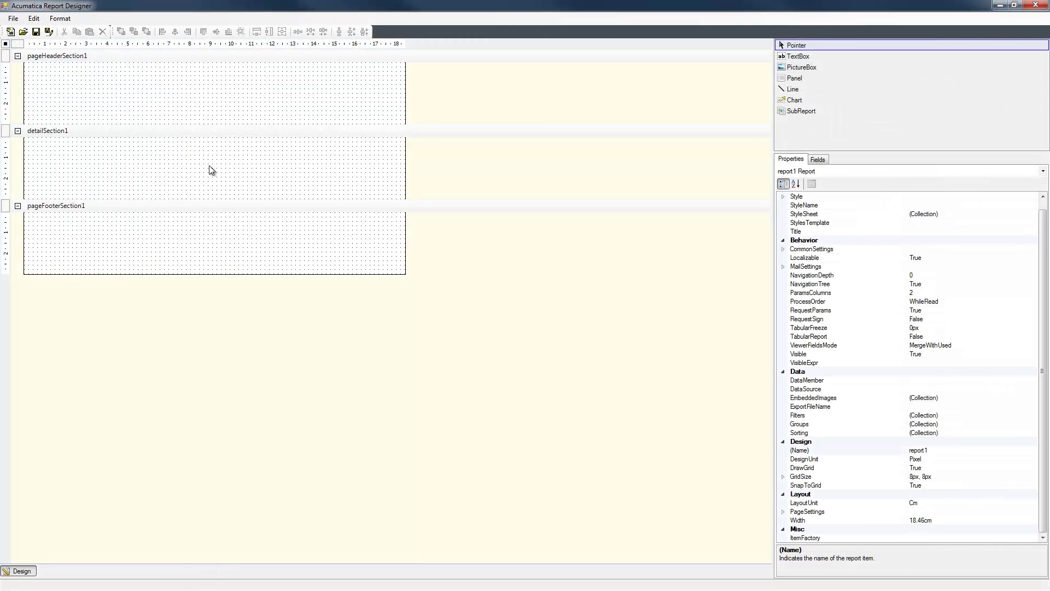
pyautogui.click(12, 20)
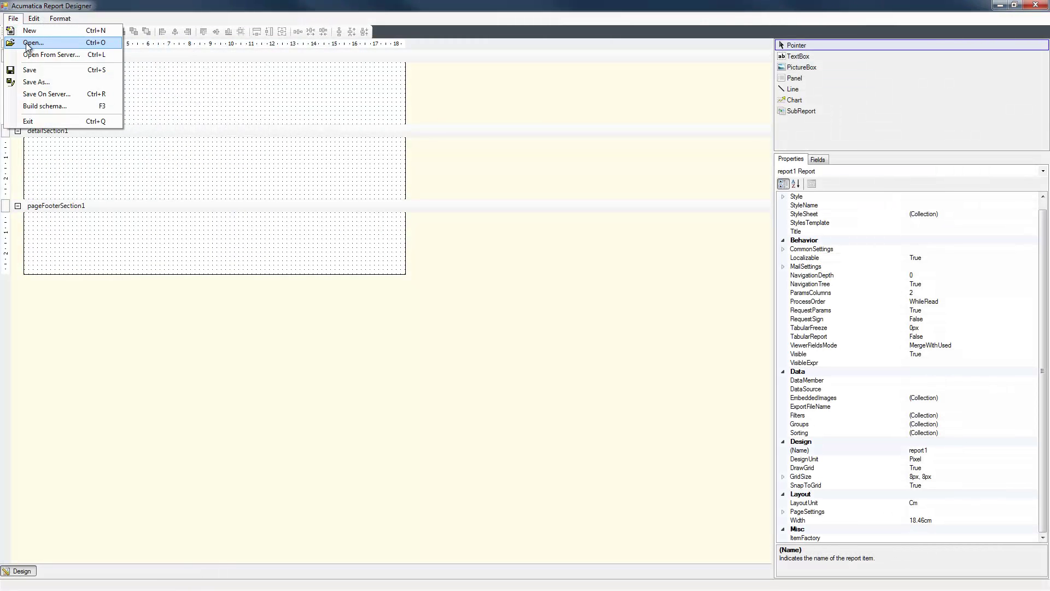
pyautogui.click(27, 43)
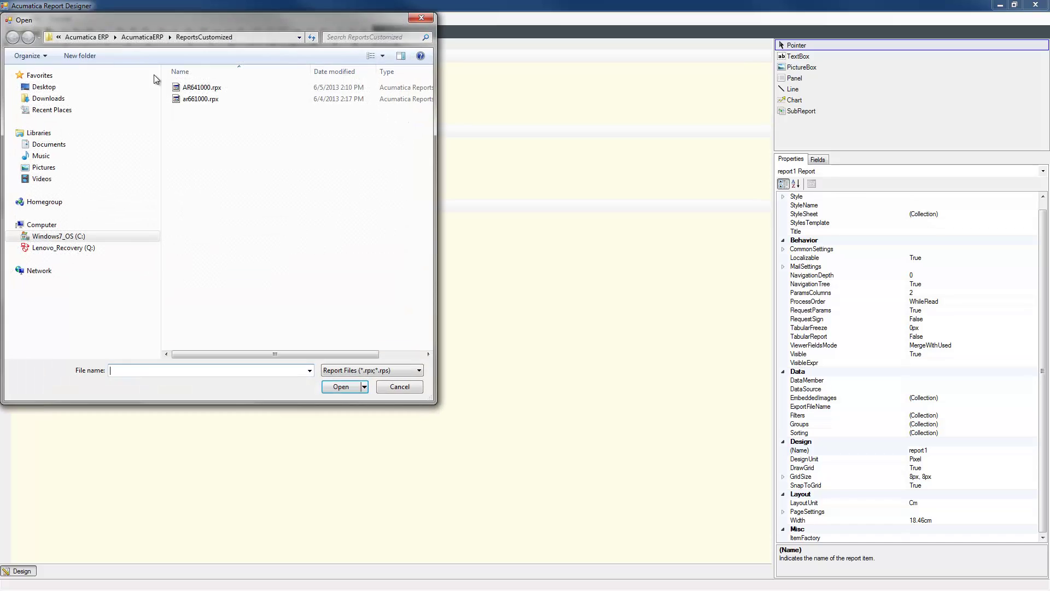
# Step: Open AR641000.rpx and load its schema in Build Schema after entering the web service login and password
pyautogui.click(199, 91)
pyautogui.doubleClick(200, 91)
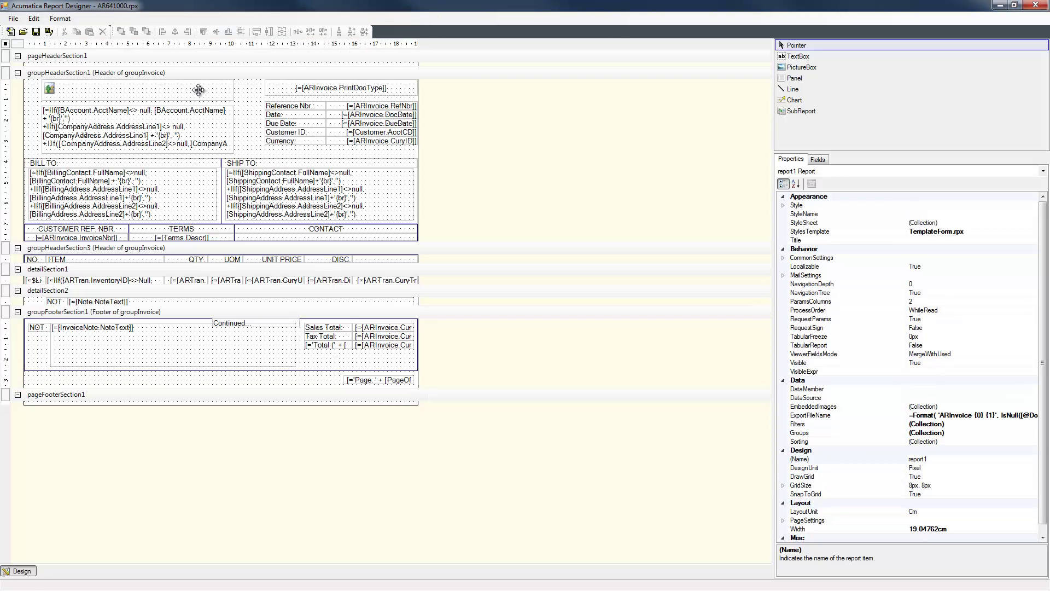
pyautogui.click(12, 20)
pyautogui.click(34, 108)
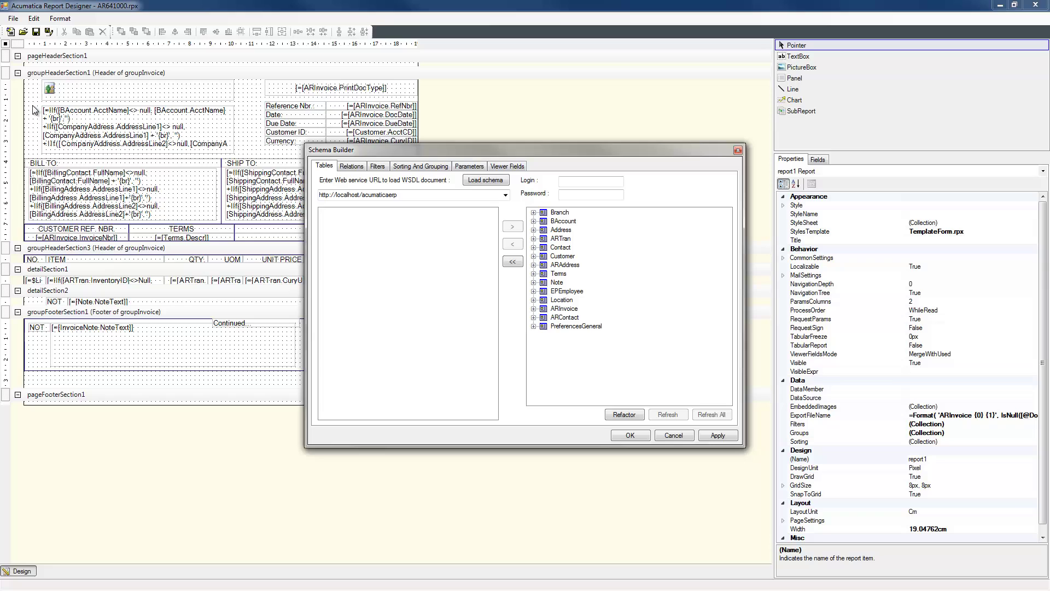
pyautogui.click(576, 182)
pyautogui.write('admin@Doug-Demo')
pyautogui.press('Tab')
pyautogui.write('123')
pyautogui.click(485, 180)
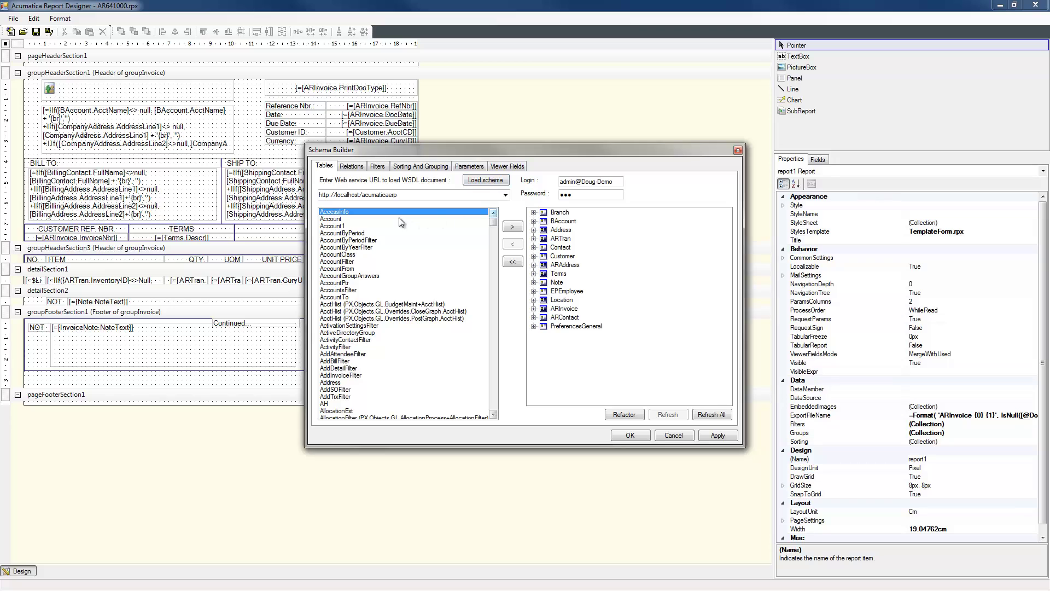
# Step: Add then remove the Account table, and review the Branch relation, filters and DocType parameter
pyautogui.click(339, 219)
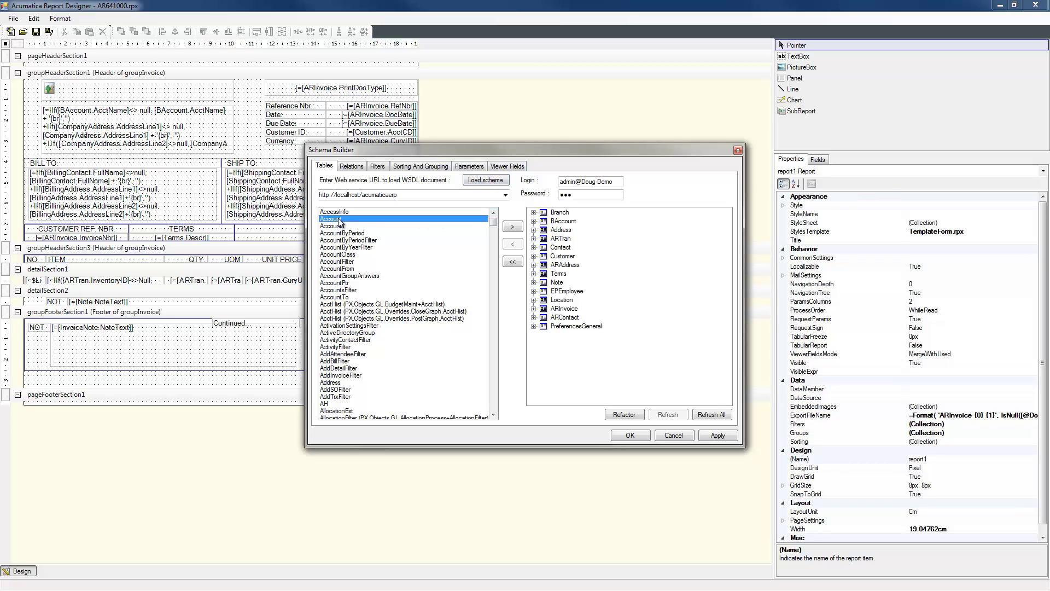
pyautogui.click(512, 227)
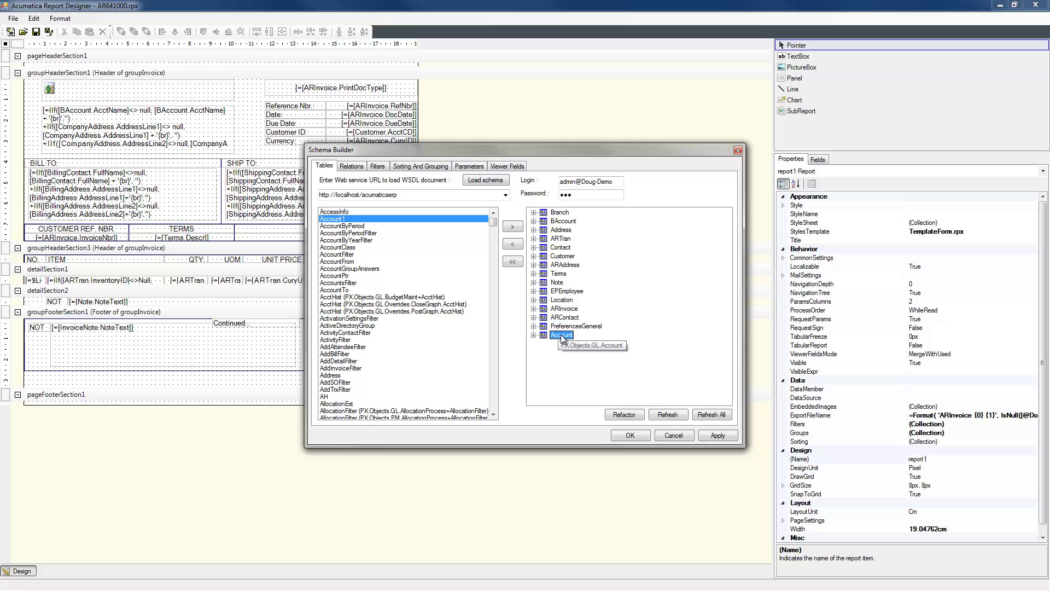
pyautogui.click(513, 244)
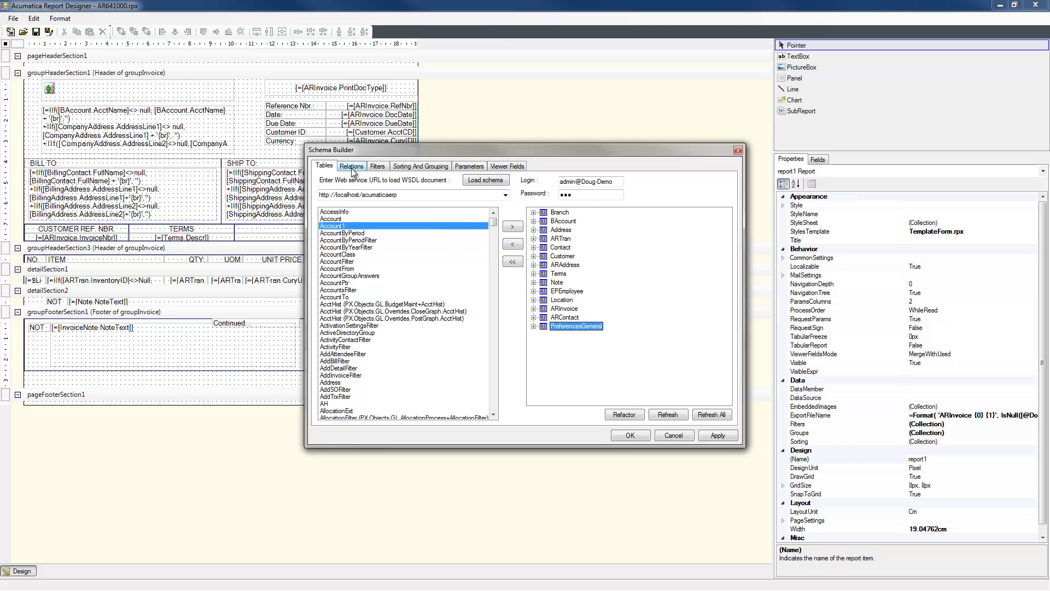
pyautogui.click(353, 168)
pyautogui.click(369, 216)
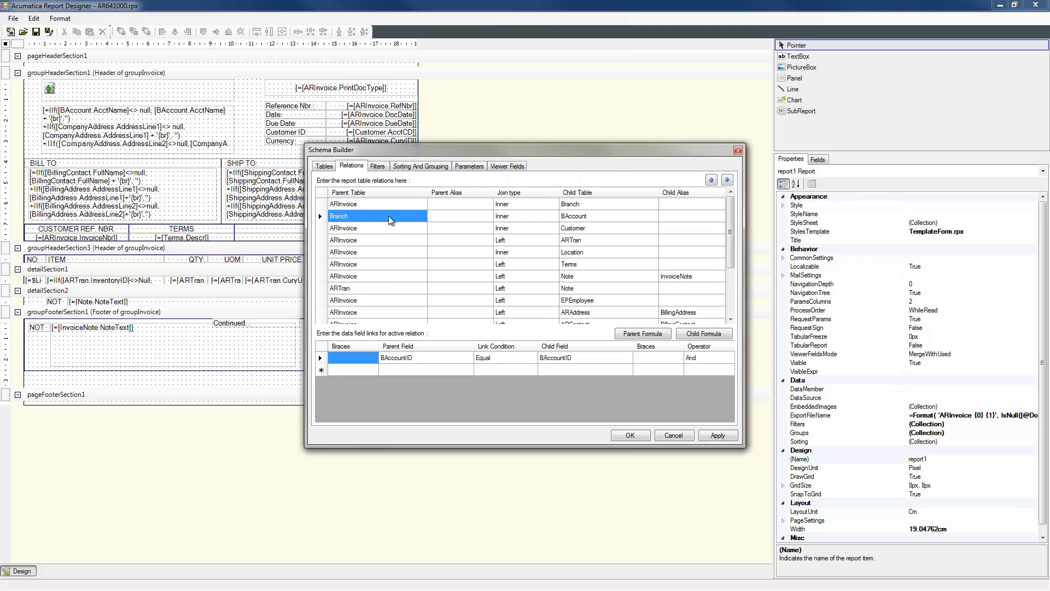
pyautogui.click(377, 167)
pyautogui.click(467, 167)
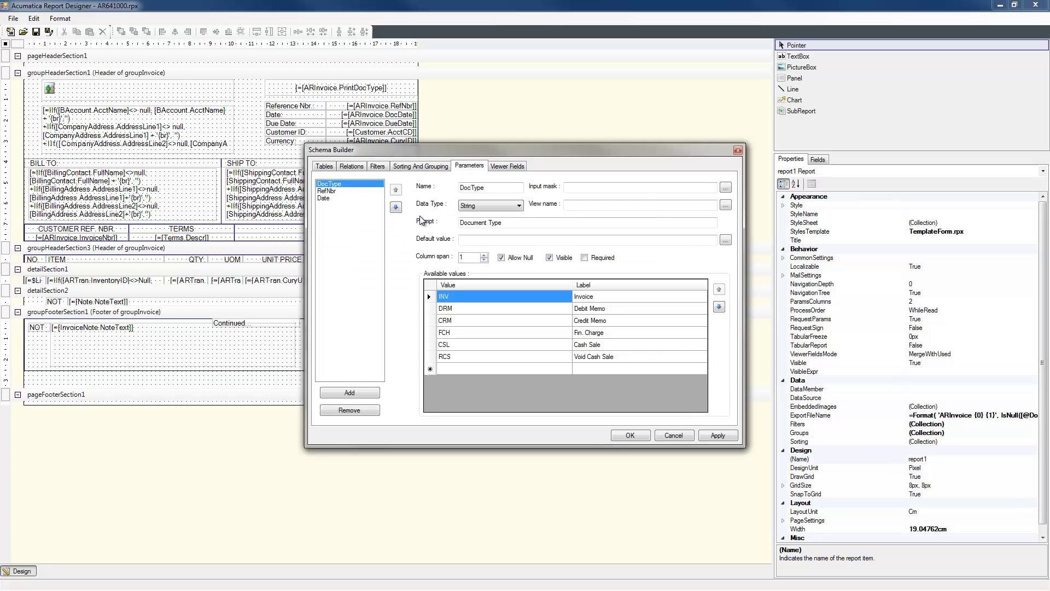
# Step: Drag BillingContact's BAccountContactID field into the invoice footer section groupFooterSection1
pyautogui.press('Return')
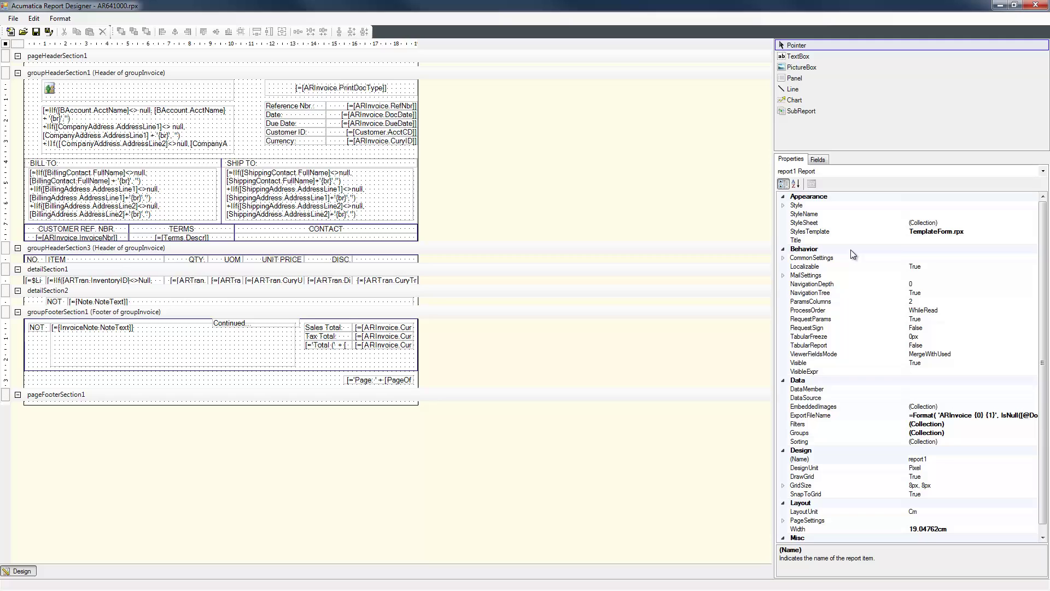
pyautogui.click(818, 159)
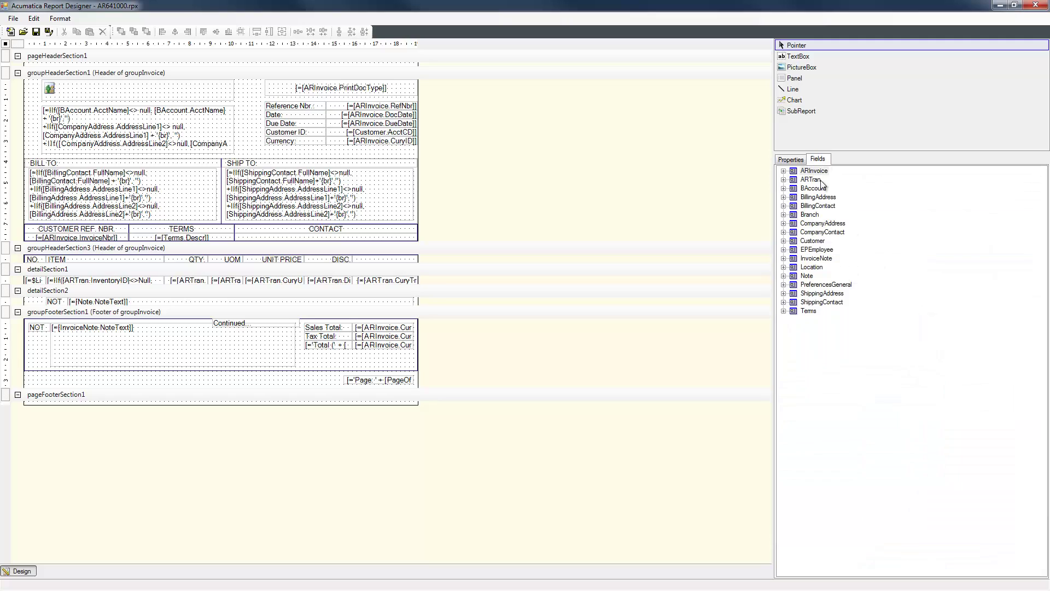
pyautogui.click(784, 206)
pyautogui.moveTo(826, 216); pyautogui.dragTo(351, 370)
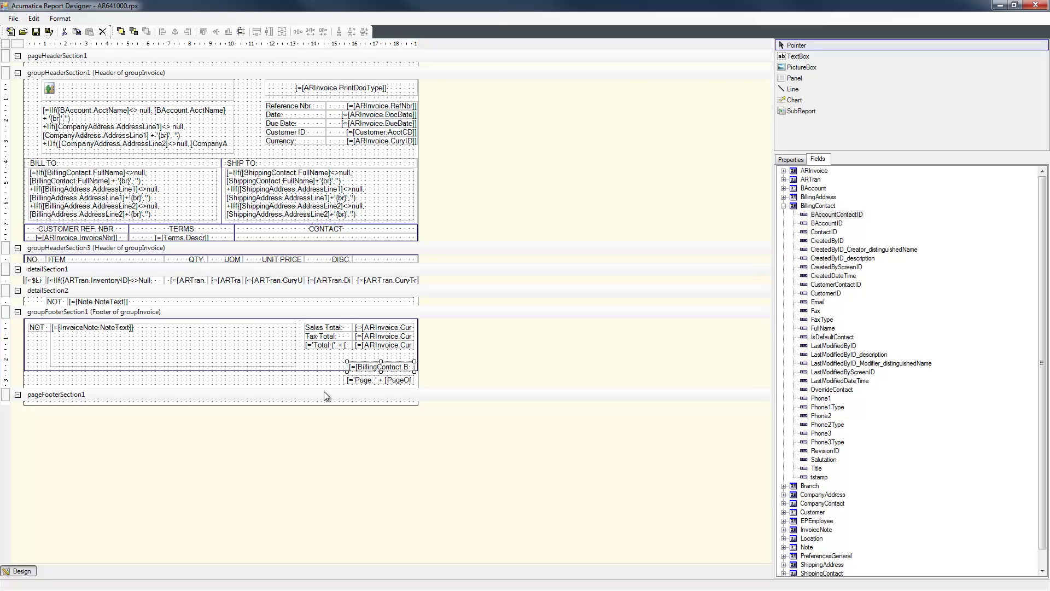
# Step: Set the company address text box's Style BackColor to Brown
pyautogui.click(202, 112)
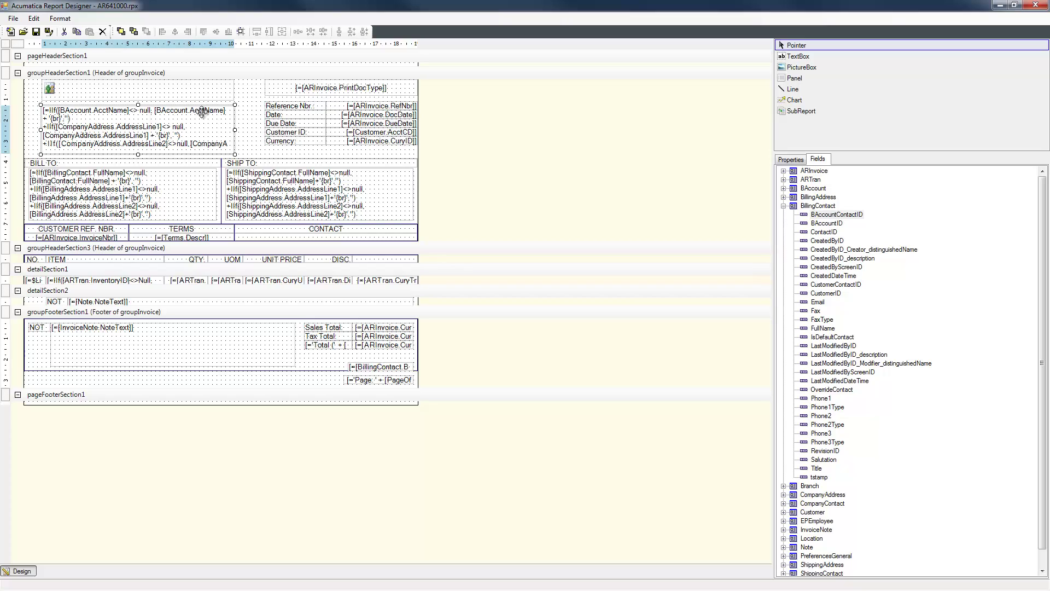
pyautogui.click(790, 159)
pyautogui.click(783, 214)
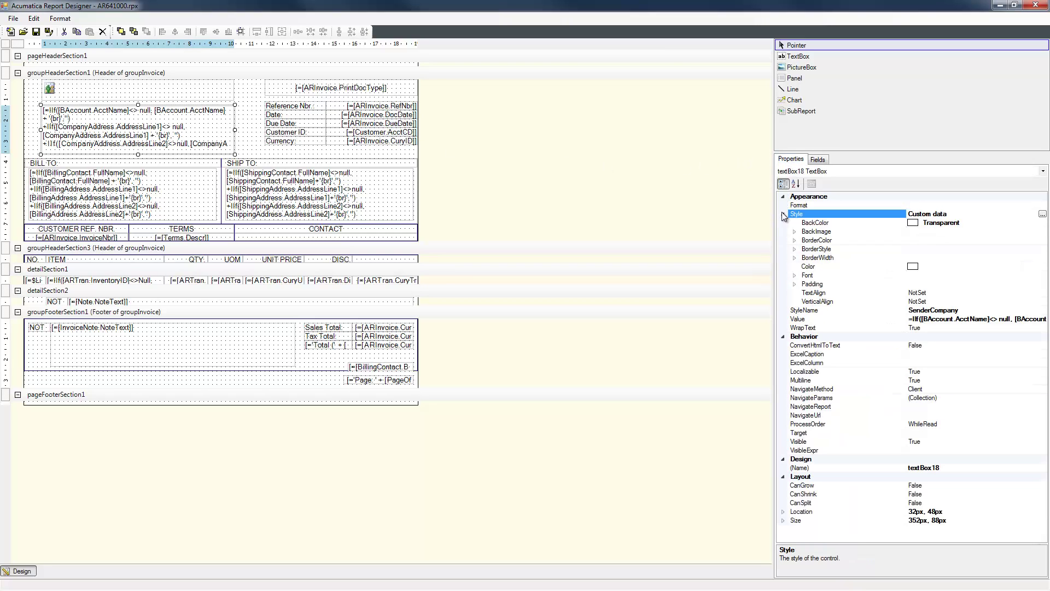
pyautogui.click(991, 225)
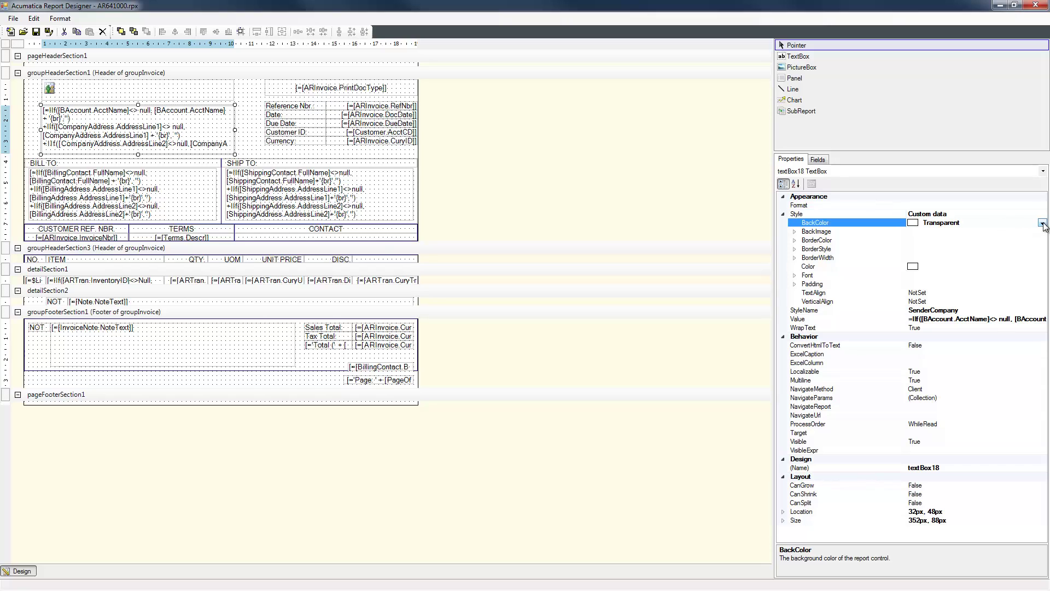
pyautogui.click(1043, 223)
pyautogui.click(936, 330)
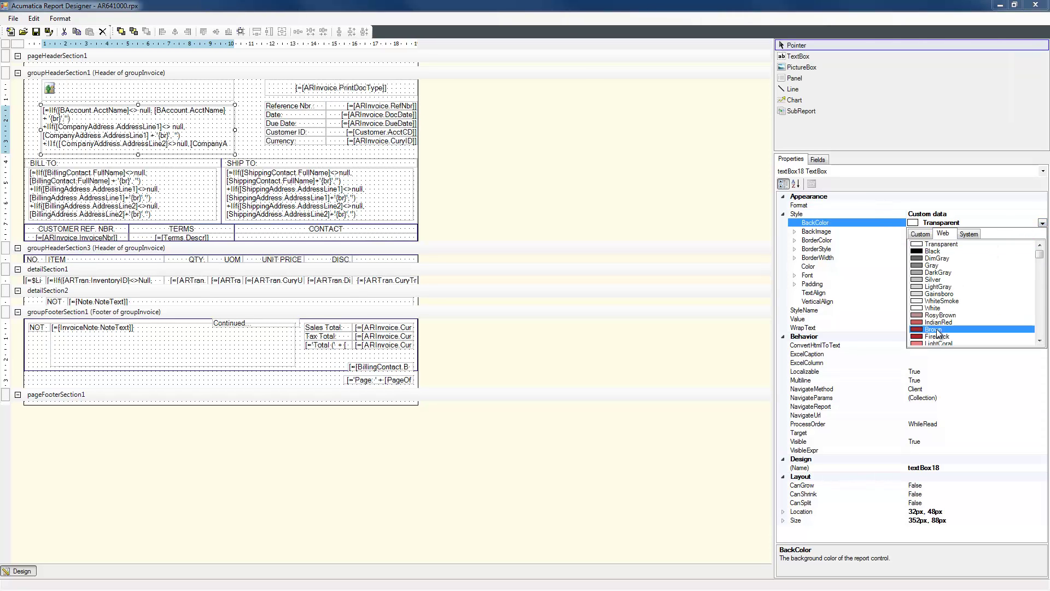
pyautogui.click(688, 229)
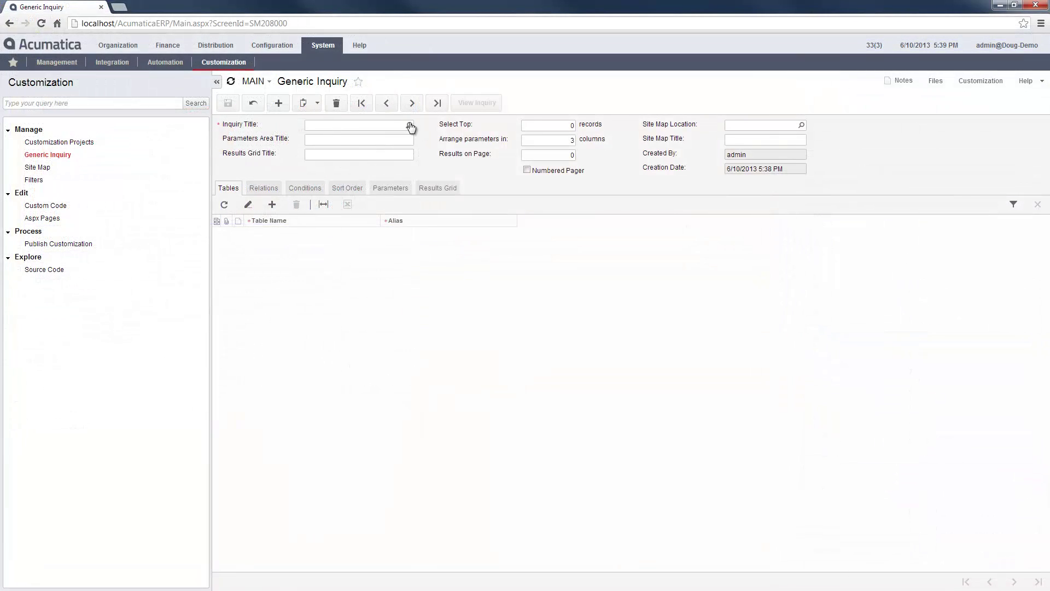
# Step: Load QuotesByCustomer, add and discard a trial table row, and view its Relations and Conditions
pyautogui.click(409, 125)
pyautogui.doubleClick(358, 207)
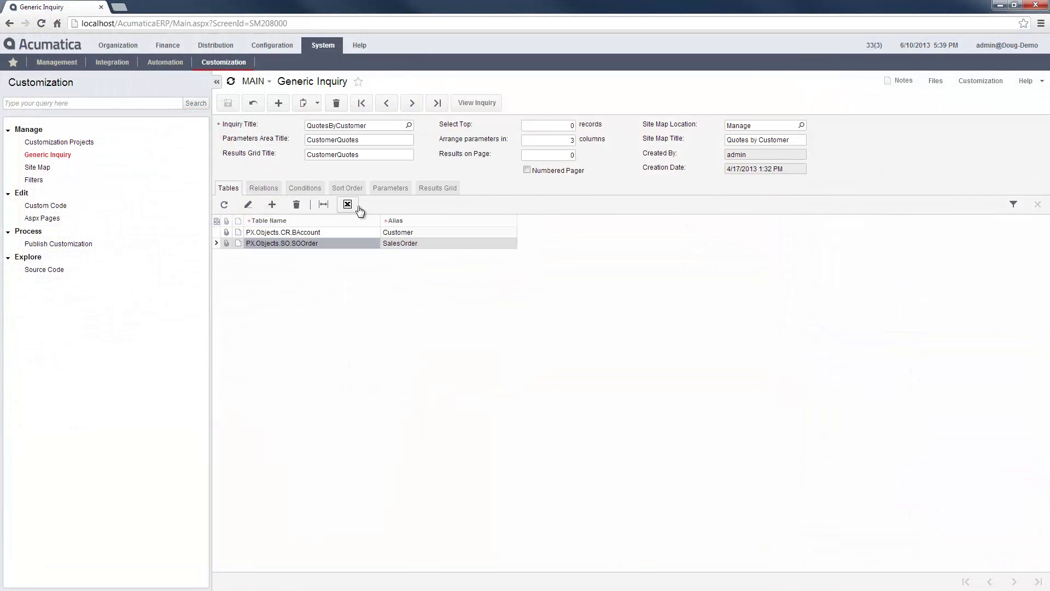
pyautogui.click(329, 256)
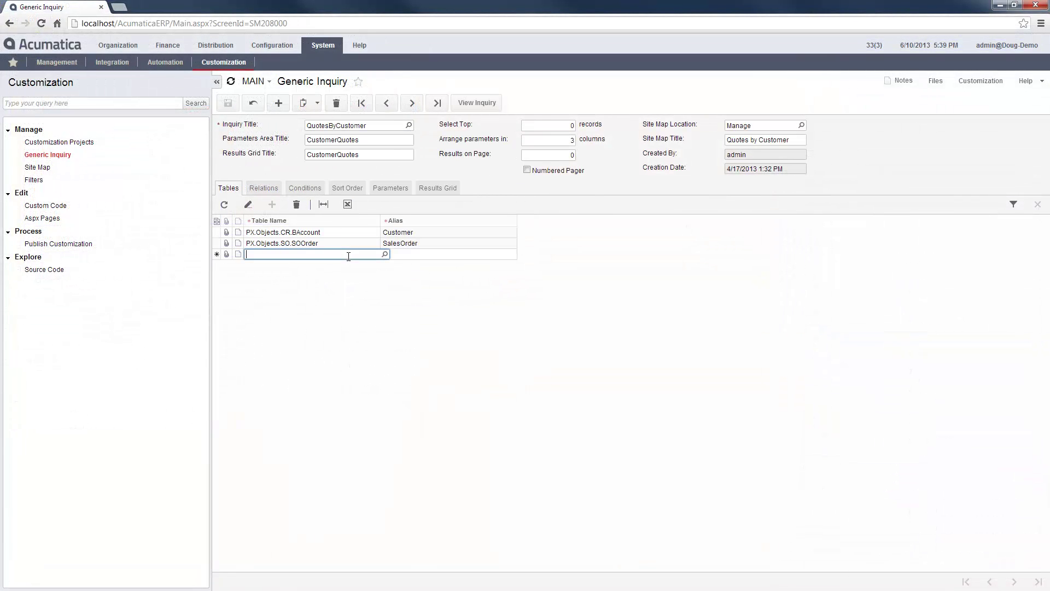
pyautogui.click(385, 255)
pyautogui.write('gl')
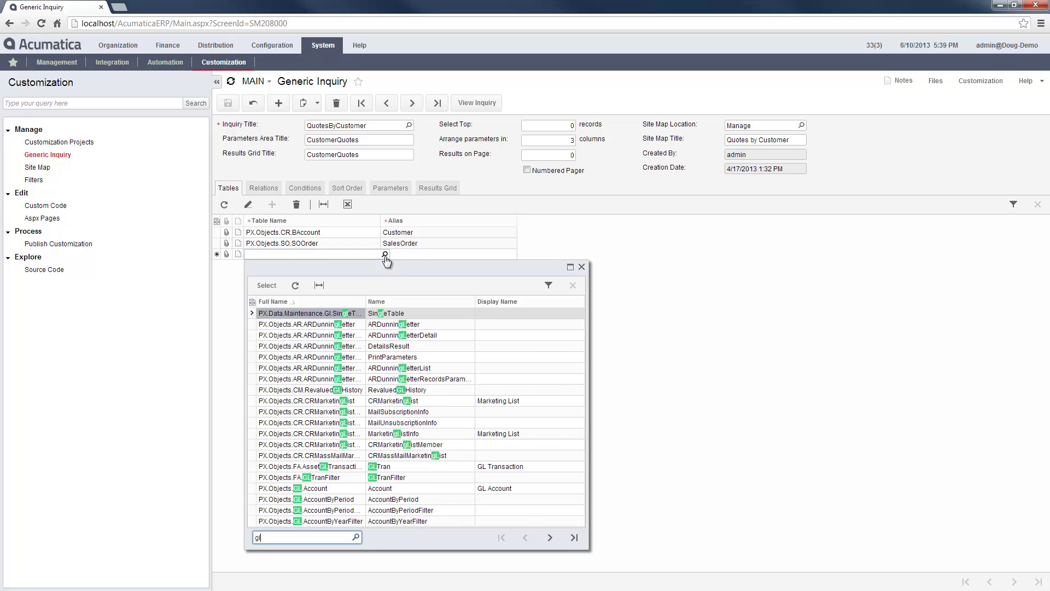
pyautogui.click(581, 267)
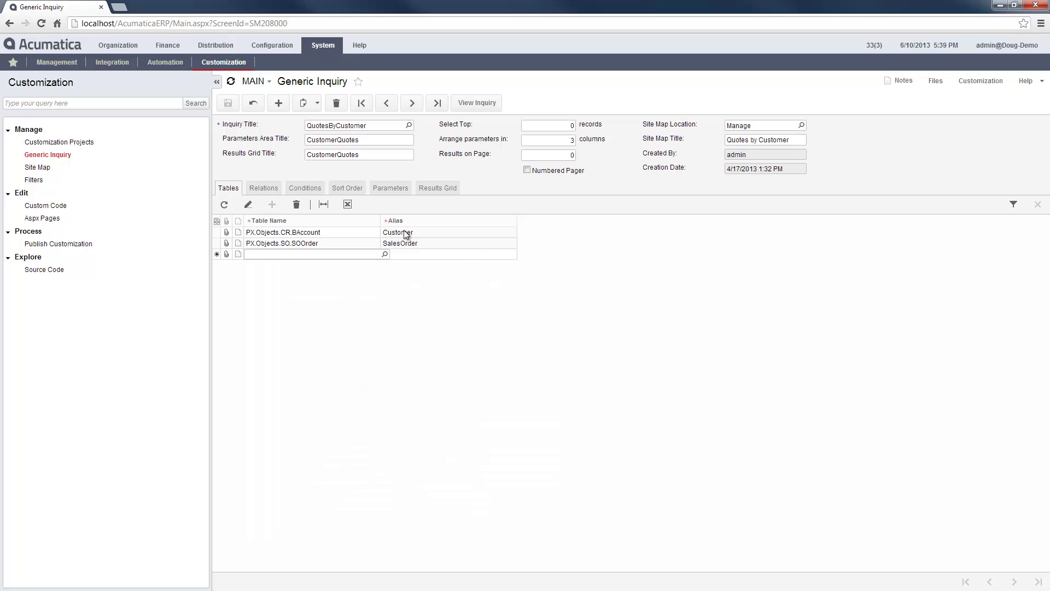
pyautogui.click(297, 204)
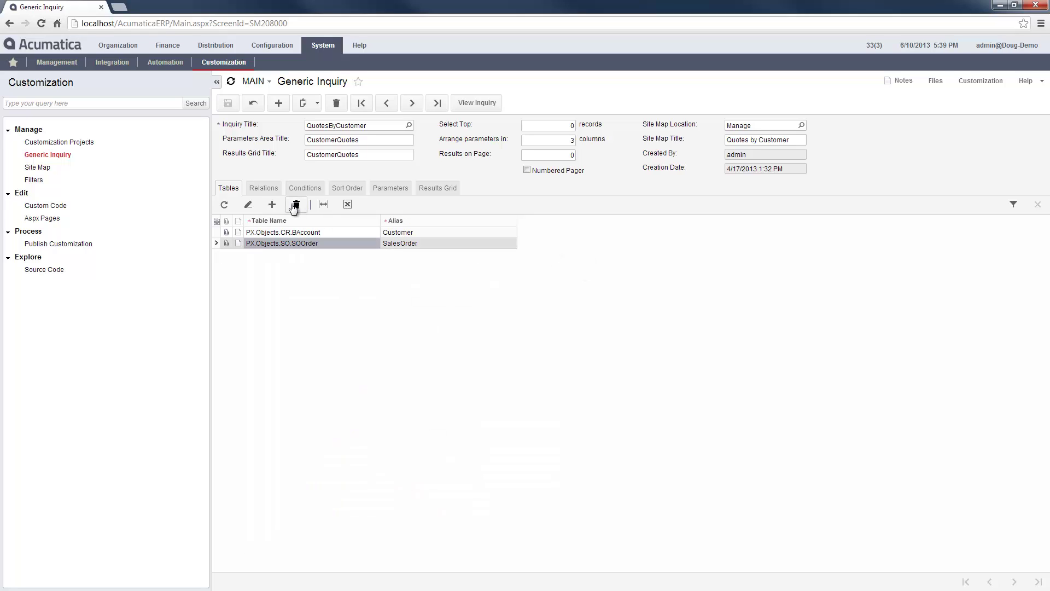
pyautogui.click(264, 189)
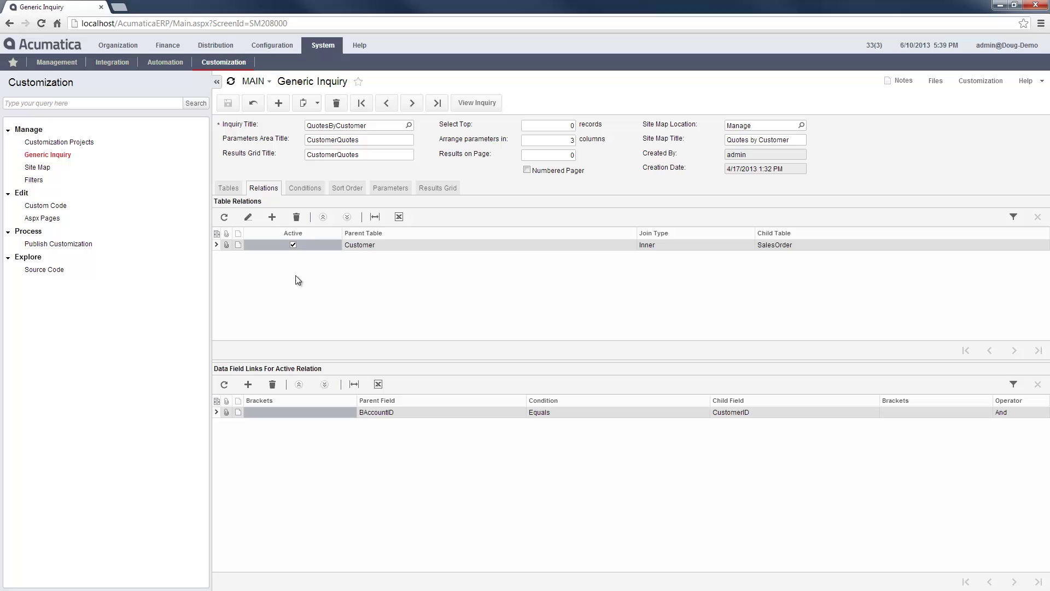
pyautogui.click(302, 189)
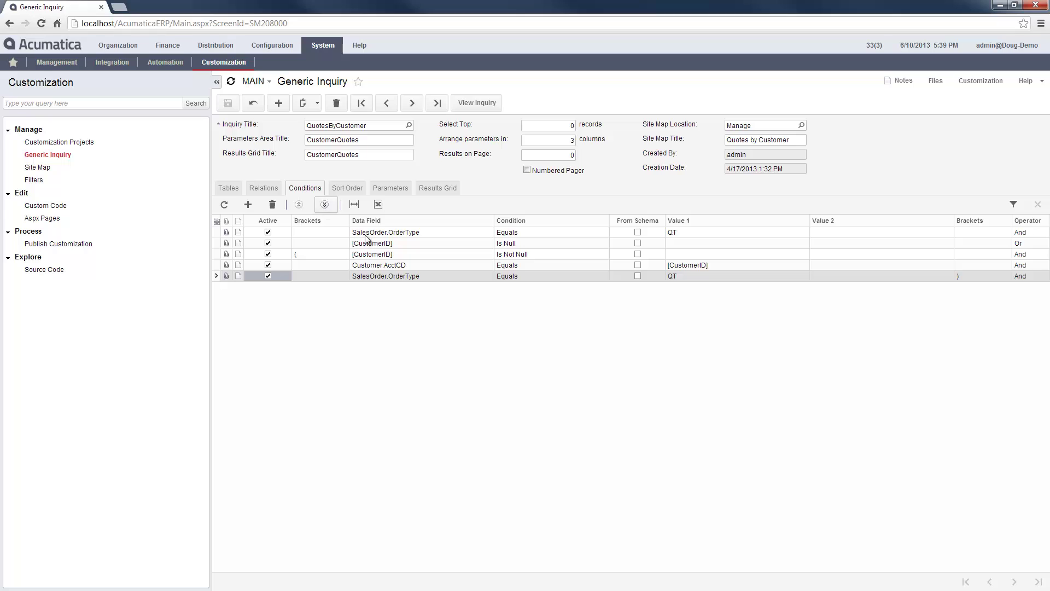
# Step: Inspect the CustomerID Is Null condition, the CustomerID parameter and the Results Grid columns
pyautogui.click(382, 243)
pyautogui.click(390, 190)
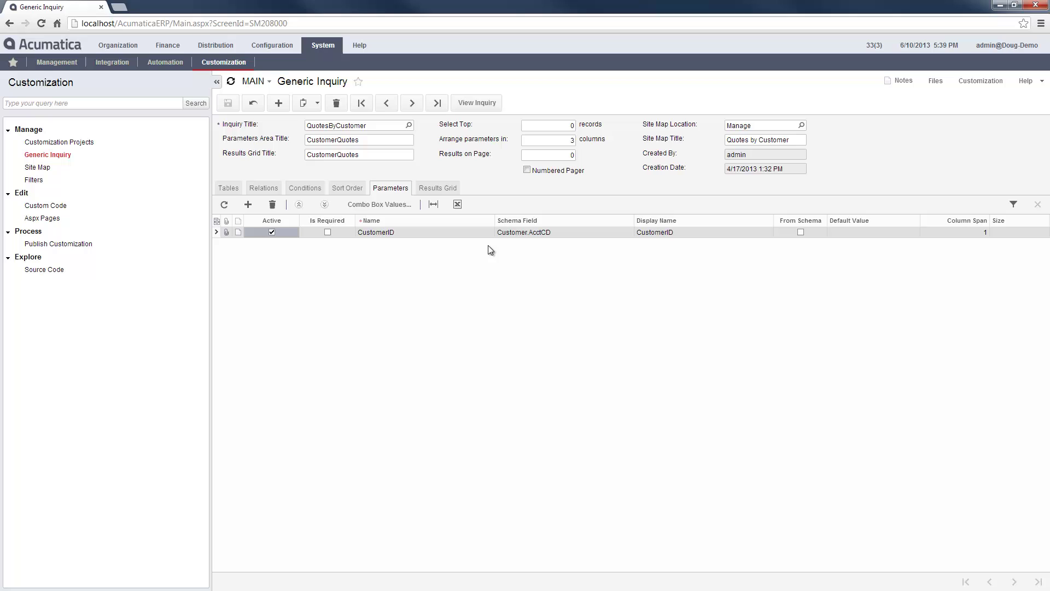
pyautogui.click(442, 188)
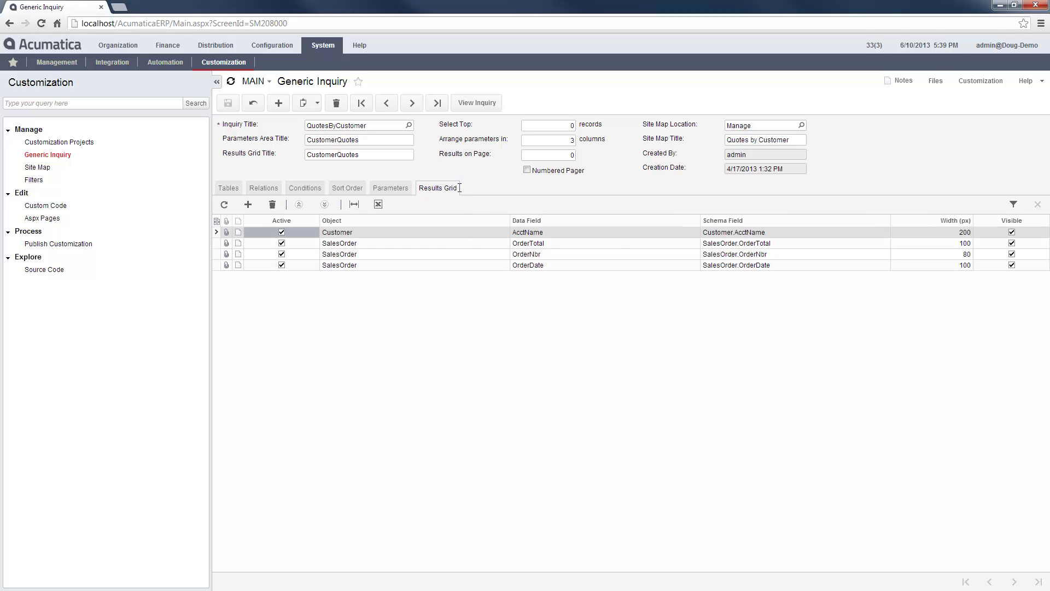
# Step: Set Site Map Location to Distribution > Sales Orders > Work Area > Manage, then open Sales Orders
pyautogui.click(802, 126)
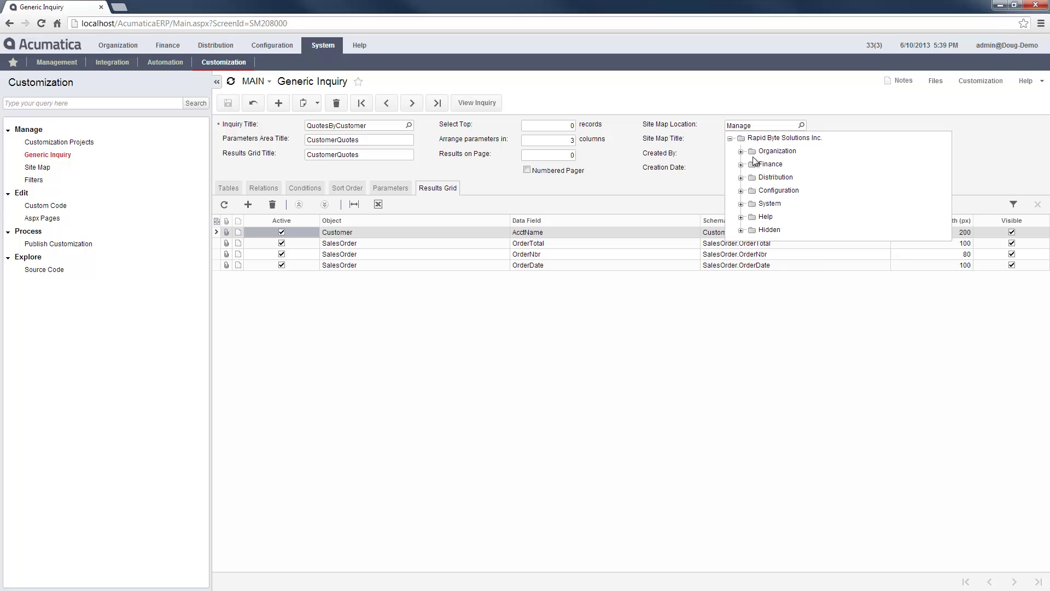
pyautogui.click(741, 178)
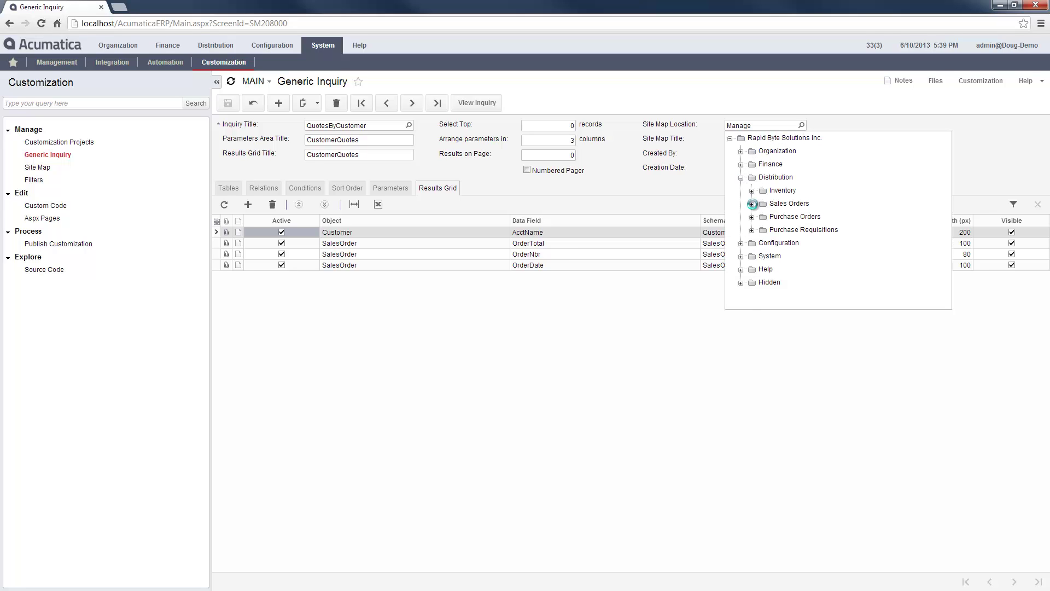
pyautogui.click(752, 204)
pyautogui.click(764, 216)
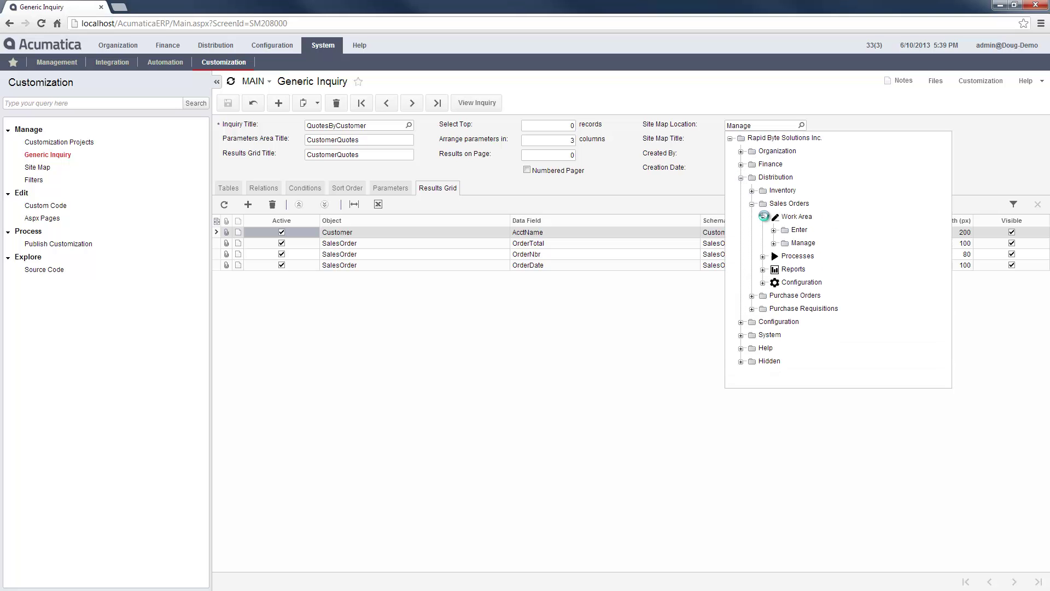
pyautogui.click(804, 244)
pyautogui.click(209, 44)
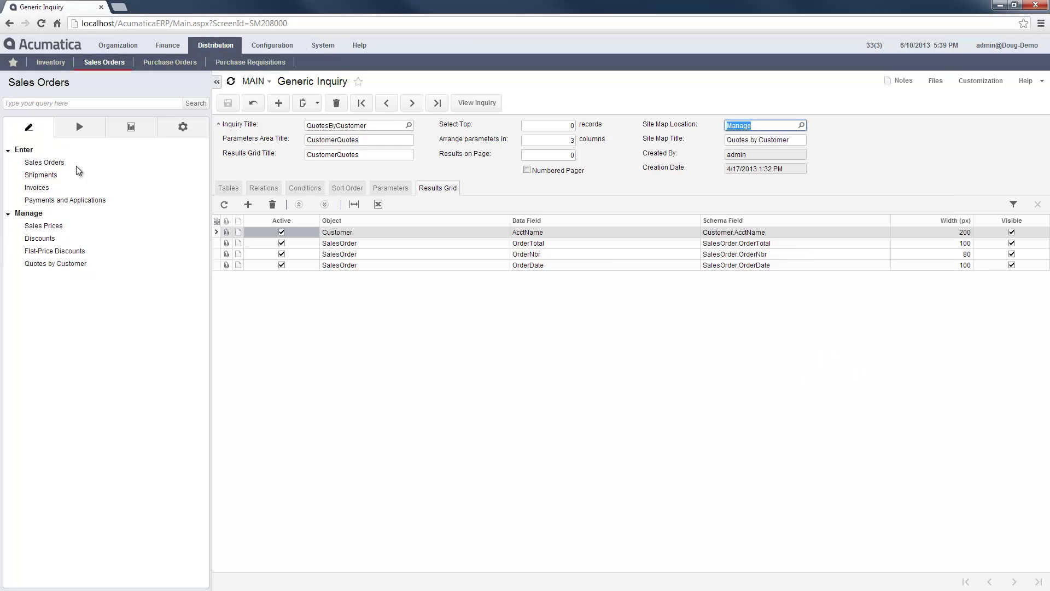
pyautogui.click(47, 265)
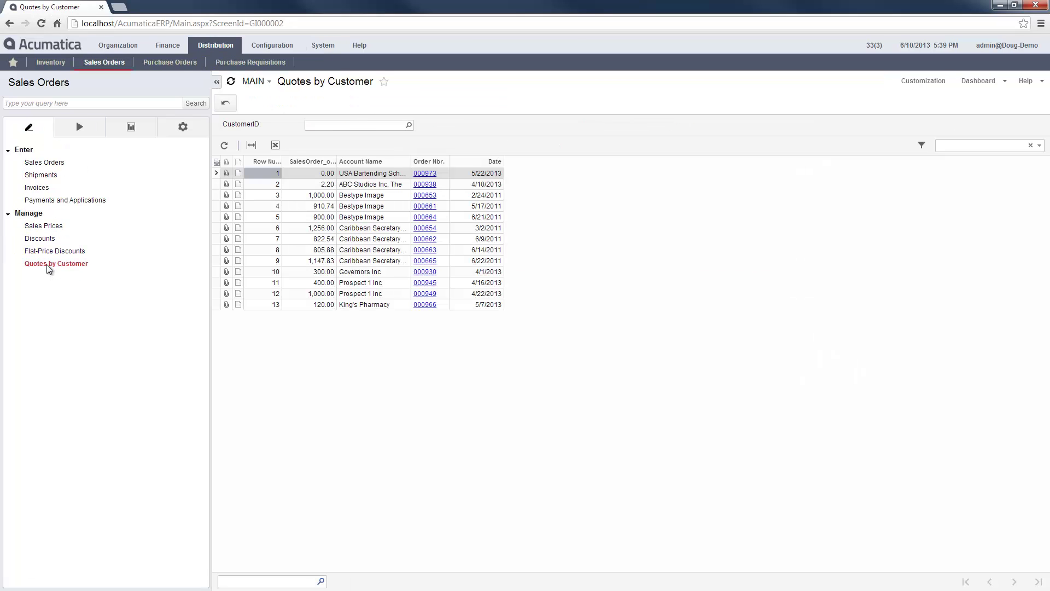